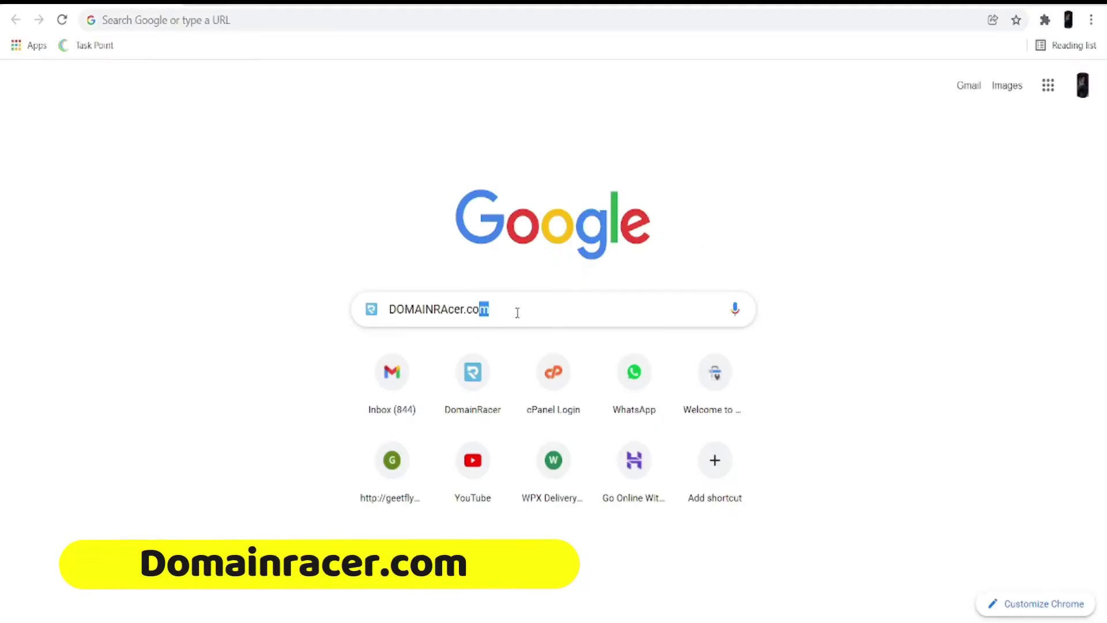
Step: Open the DomainRacer website and look over its home page
{"action": "left_click", "coordinate": [483, 377]}
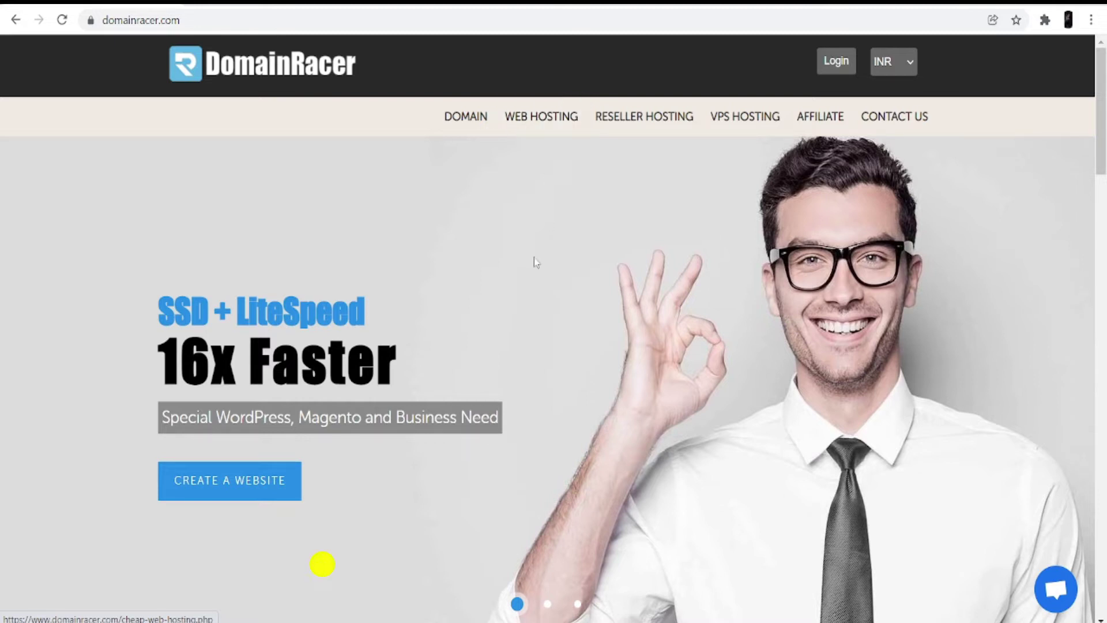
{"action": "scroll", "coordinate": [618, 442], "scroll_direction": "down", "scroll_amount": 1}
{"action": "scroll", "coordinate": [618, 443], "scroll_direction": "down", "scroll_amount": 1}
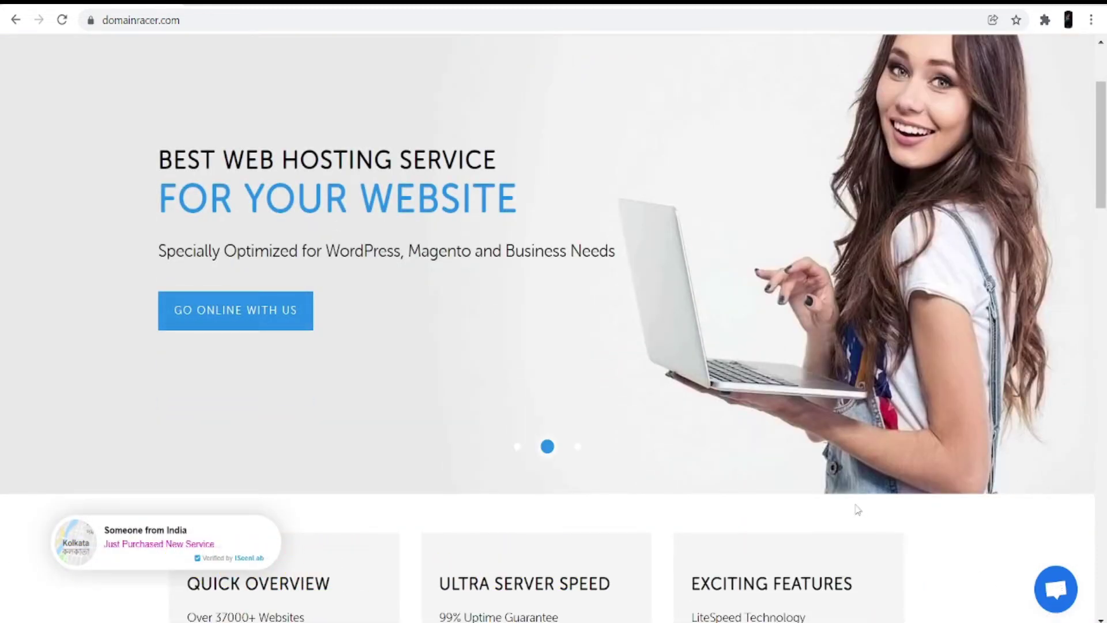
{"action": "scroll", "coordinate": [857, 509], "scroll_direction": "down", "scroll_amount": 2}
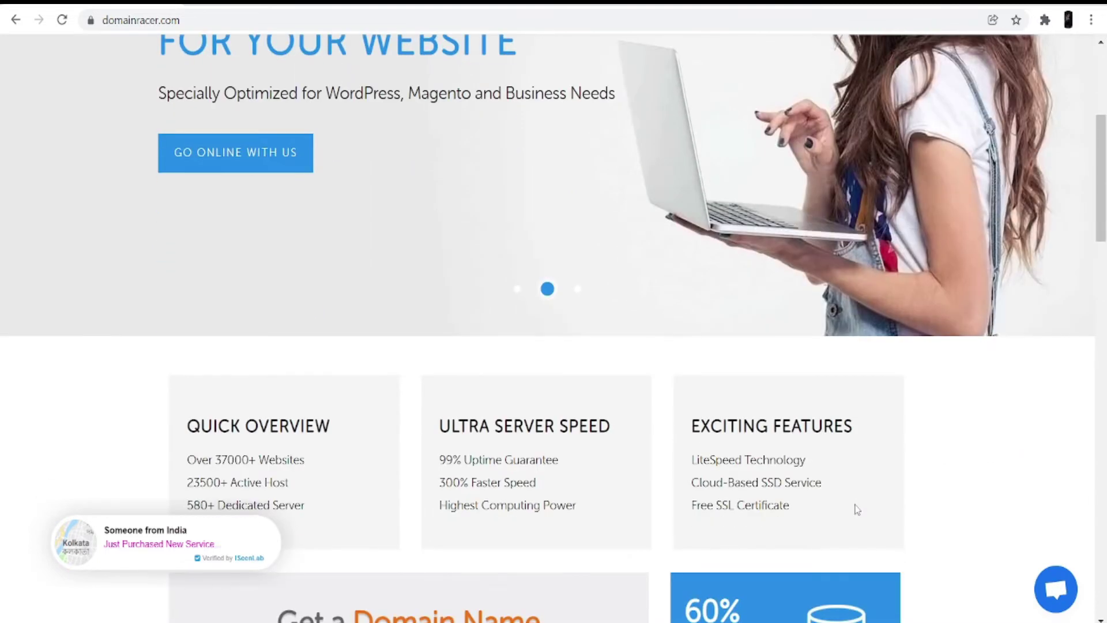
{"action": "scroll", "coordinate": [857, 509], "scroll_direction": "up", "scroll_amount": 4}
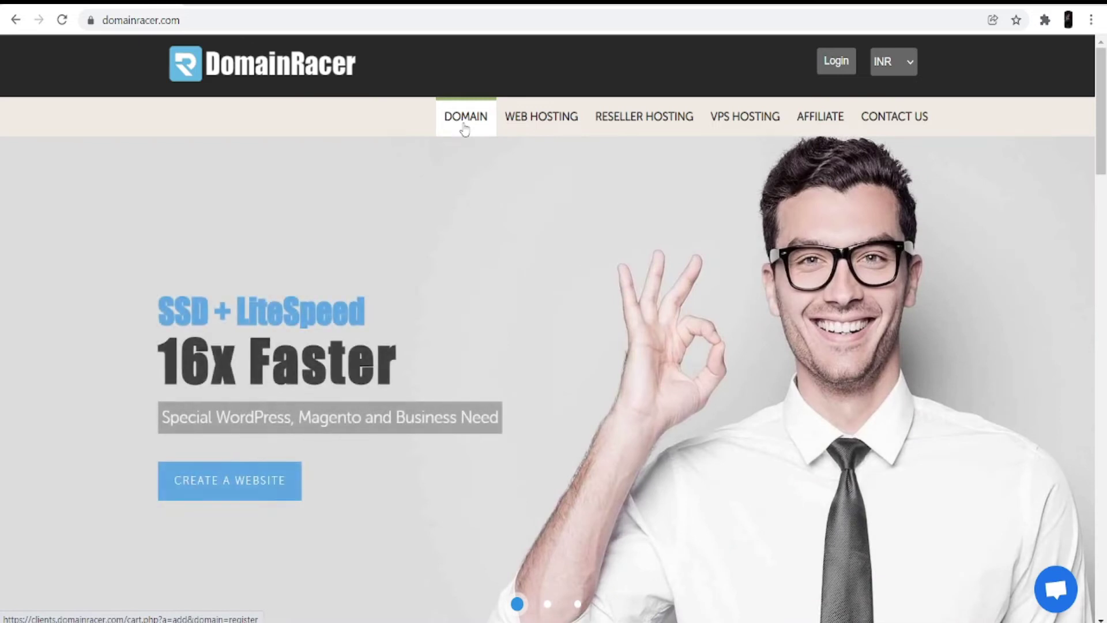
Step: Open the domain registration page and search for the domain name "my classified"
{"action": "left_click", "coordinate": [464, 129]}
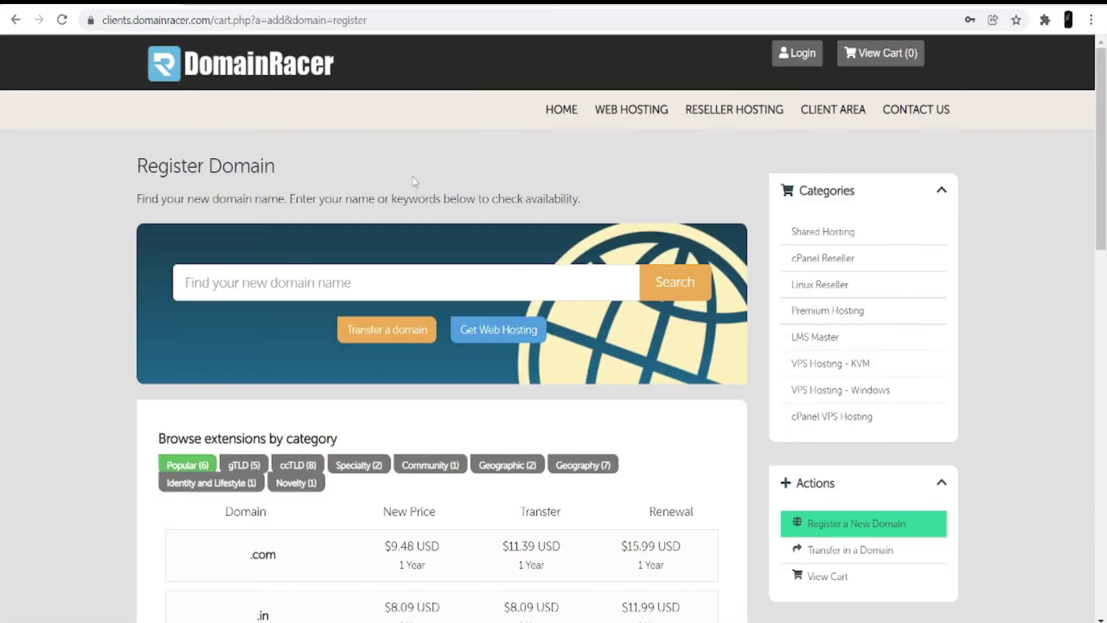
{"action": "left_click", "coordinate": [360, 282]}
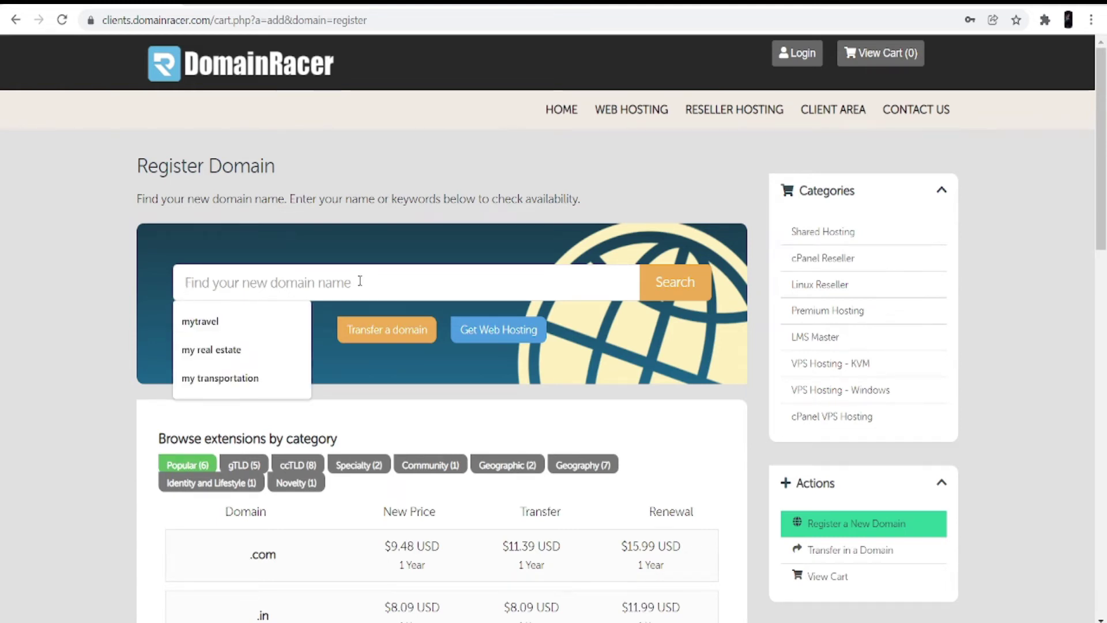
{"action": "type", "text": "my slassified"}
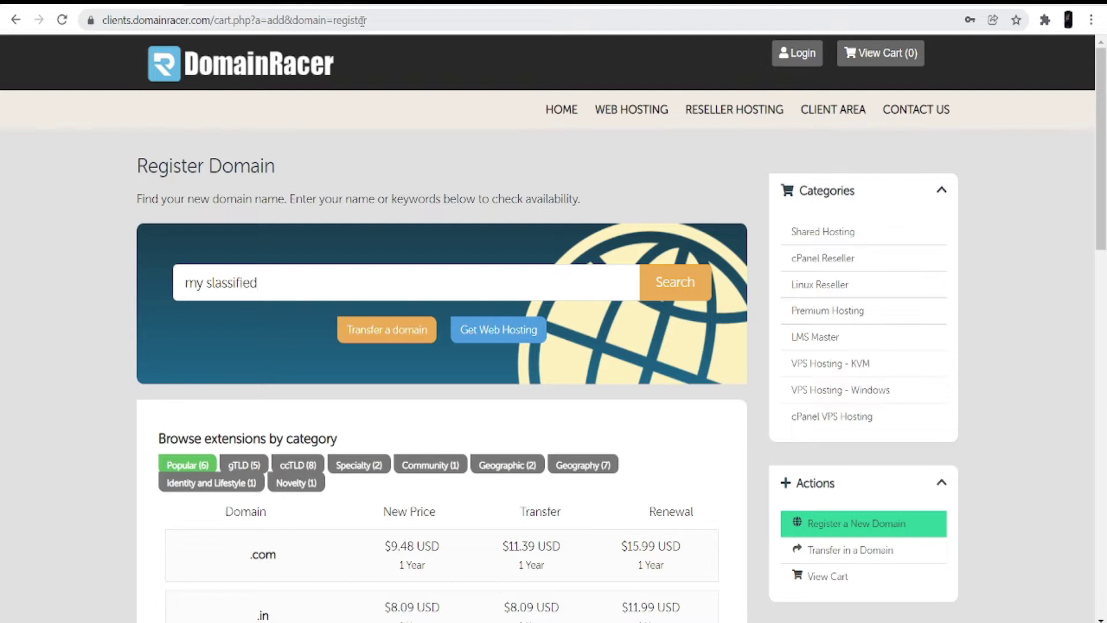
{"action": "key", "text": "Left"}
{"action": "key", "text": "Left"}
{"action": "key", "text": "Left"}
{"action": "key", "text": "Left"}
{"action": "key", "text": "BackSpace"}
{"action": "type", "text": "c"}
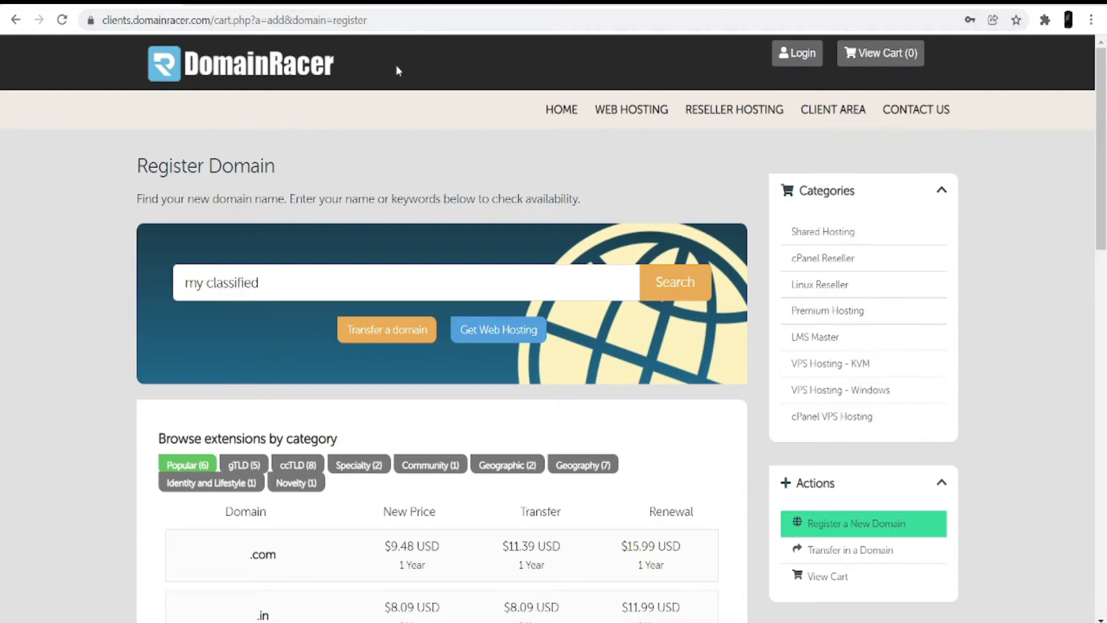
{"action": "left_click", "coordinate": [673, 291]}
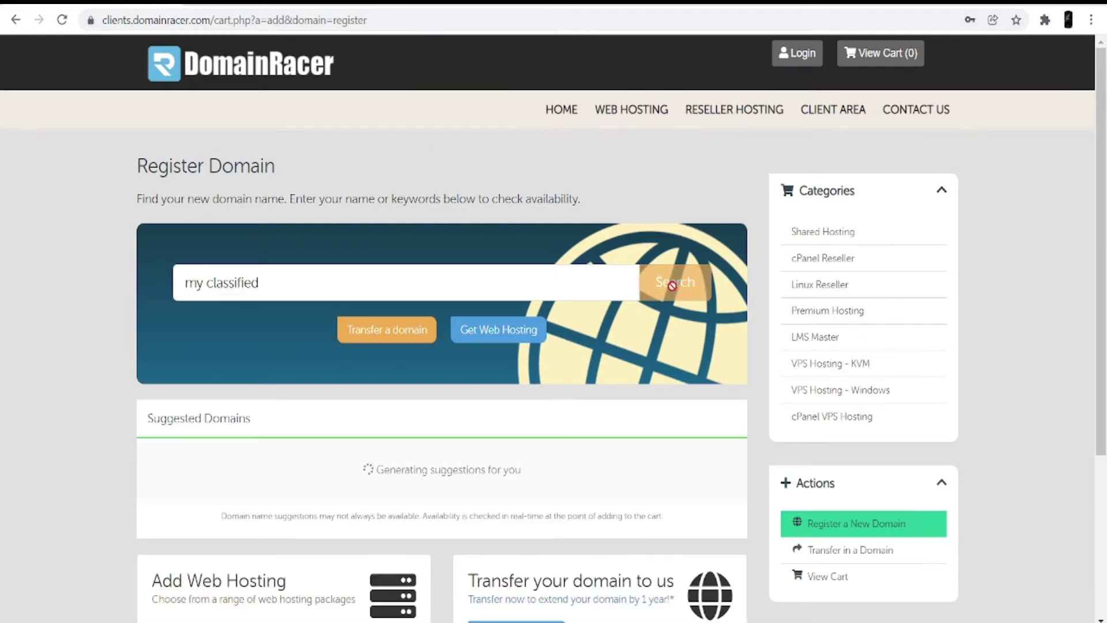
Step: Review the first suggested domain names and add myclassifiedusa.com to the cart
{"action": "scroll", "coordinate": [449, 470], "scroll_direction": "down", "scroll_amount": 4}
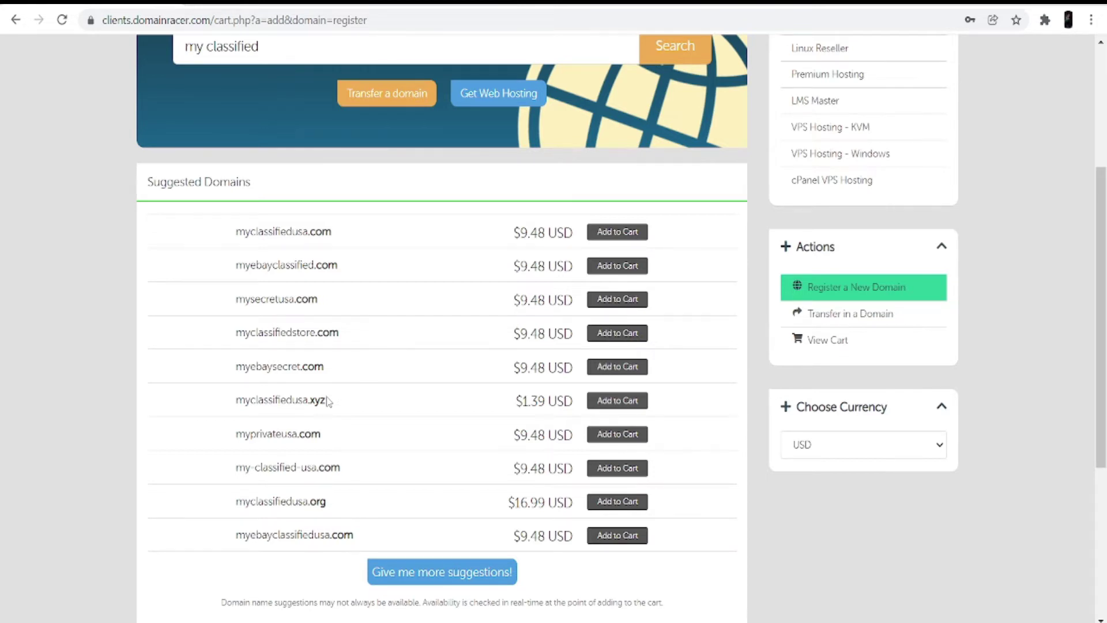
{"action": "scroll", "coordinate": [327, 400], "scroll_direction": "up", "scroll_amount": 1}
{"action": "left_click_drag", "start_coordinate": [237, 310], "coordinate": [346, 311]}
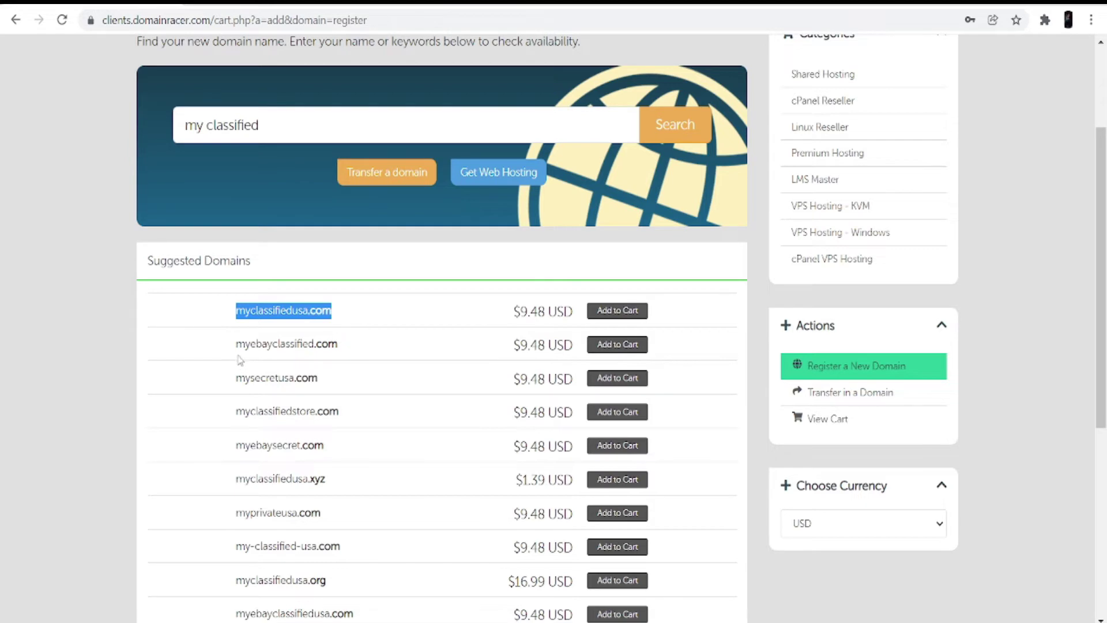
{"action": "left_click_drag", "start_coordinate": [238, 345], "coordinate": [349, 346]}
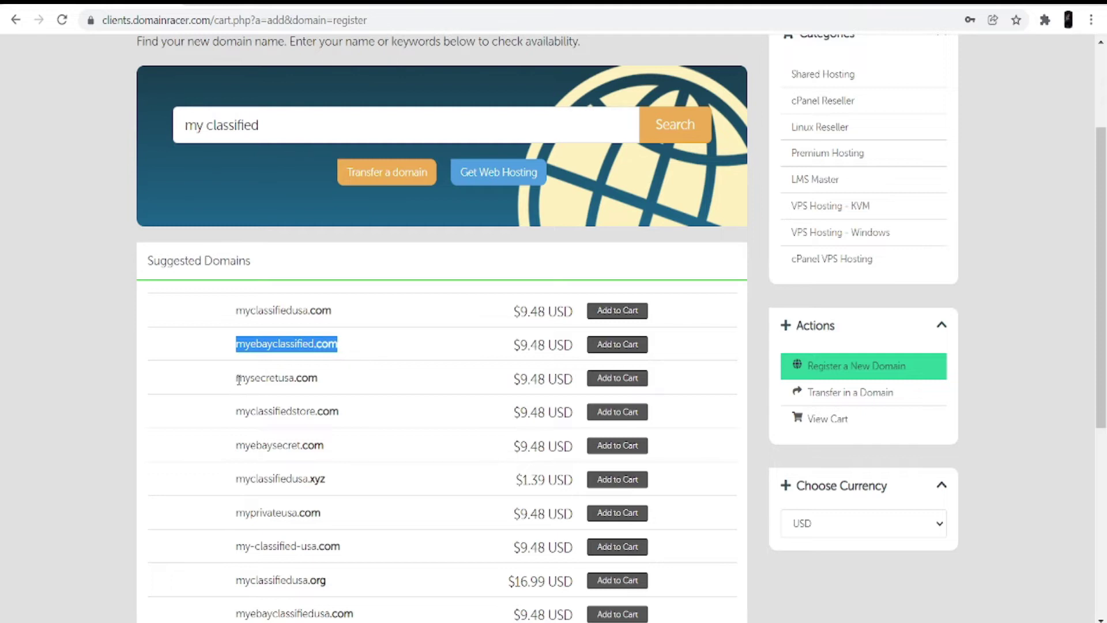
{"action": "left_click_drag", "start_coordinate": [238, 379], "coordinate": [366, 378]}
{"action": "left_click", "coordinate": [459, 382]}
{"action": "scroll", "coordinate": [458, 382], "scroll_direction": "up", "scroll_amount": 3}
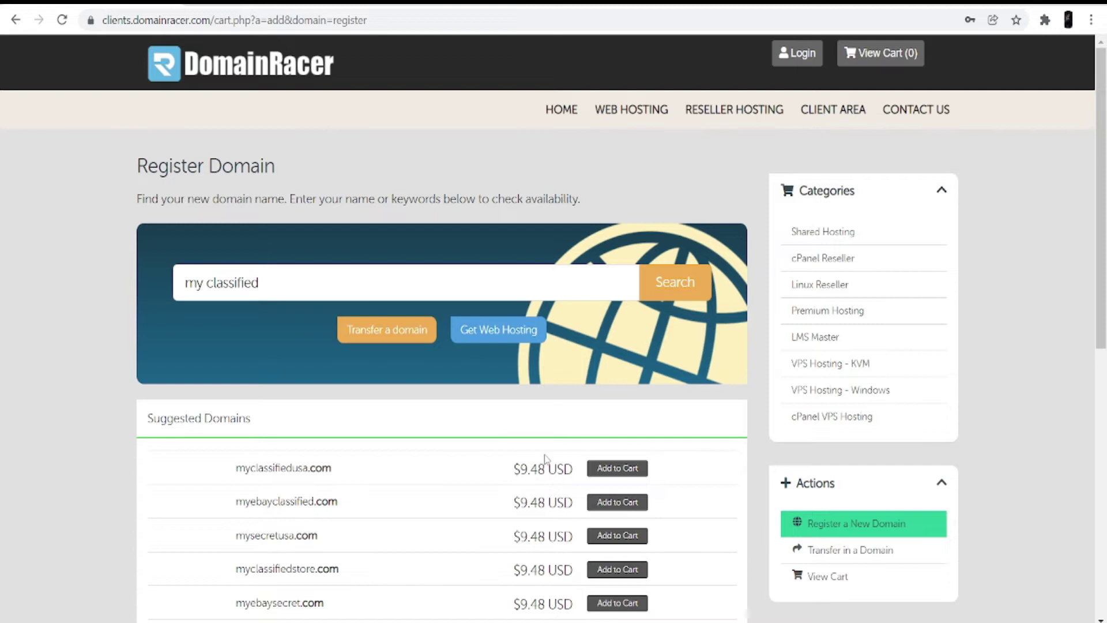
{"action": "left_click", "coordinate": [591, 470]}
Step: Open the DomainRacer home page in a new tab, log in with the prefilled credentials and look over the client area dashboard
{"action": "key", "text": "ctrl+t"}
{"action": "left_click", "coordinate": [462, 382]}
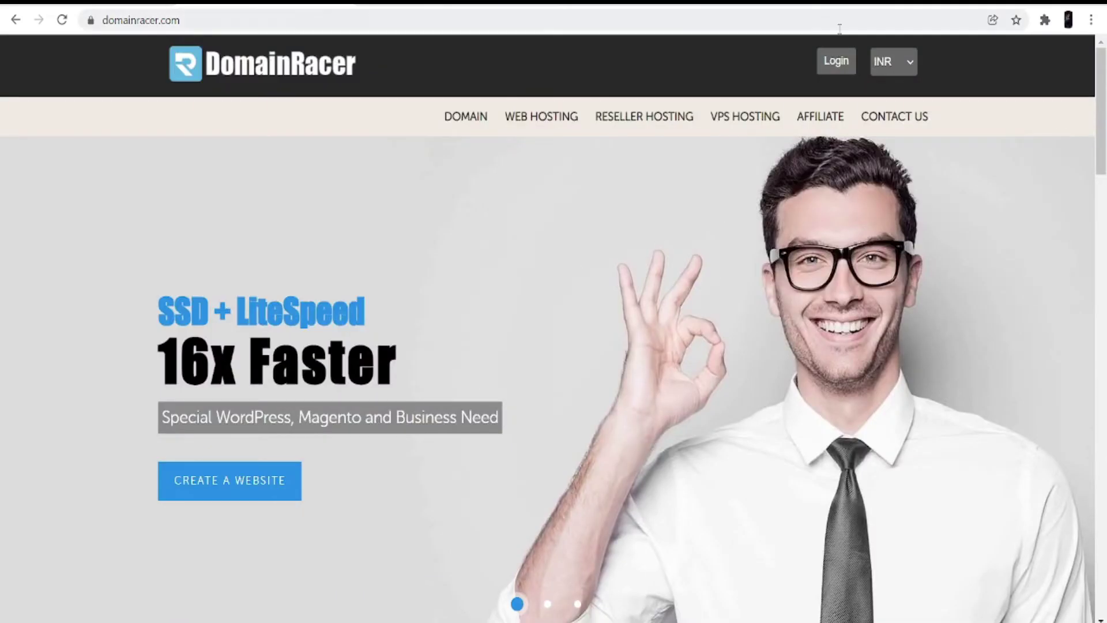
{"action": "left_click", "coordinate": [839, 64]}
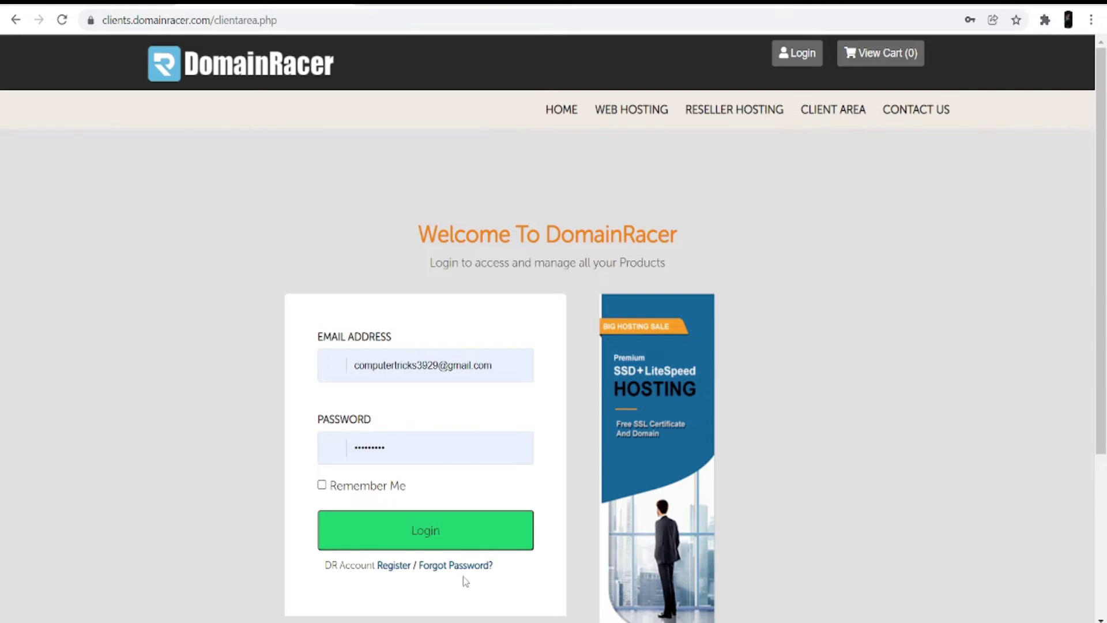
{"action": "left_click", "coordinate": [455, 538]}
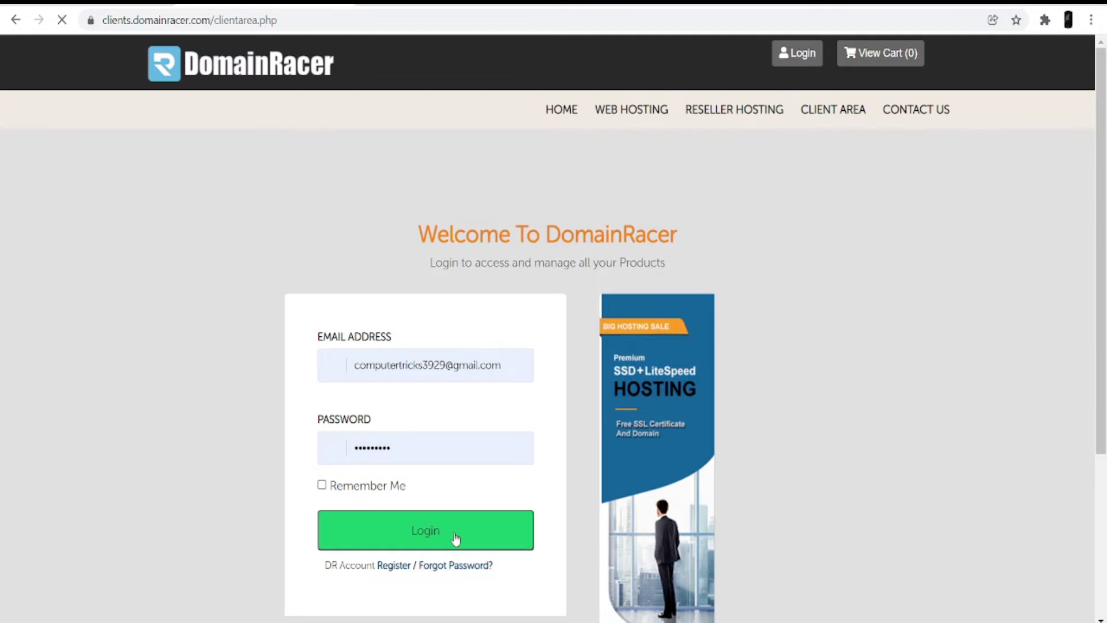
{"action": "scroll", "coordinate": [300, 551], "scroll_direction": "down", "scroll_amount": 1}
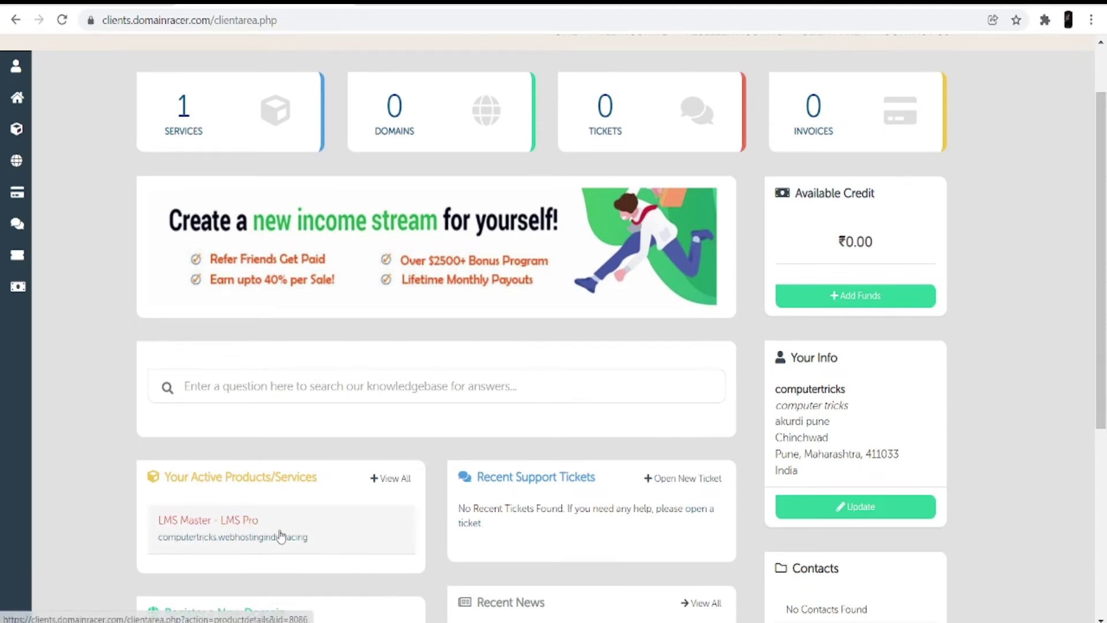
{"action": "scroll", "coordinate": [281, 535], "scroll_direction": "up", "scroll_amount": 2}
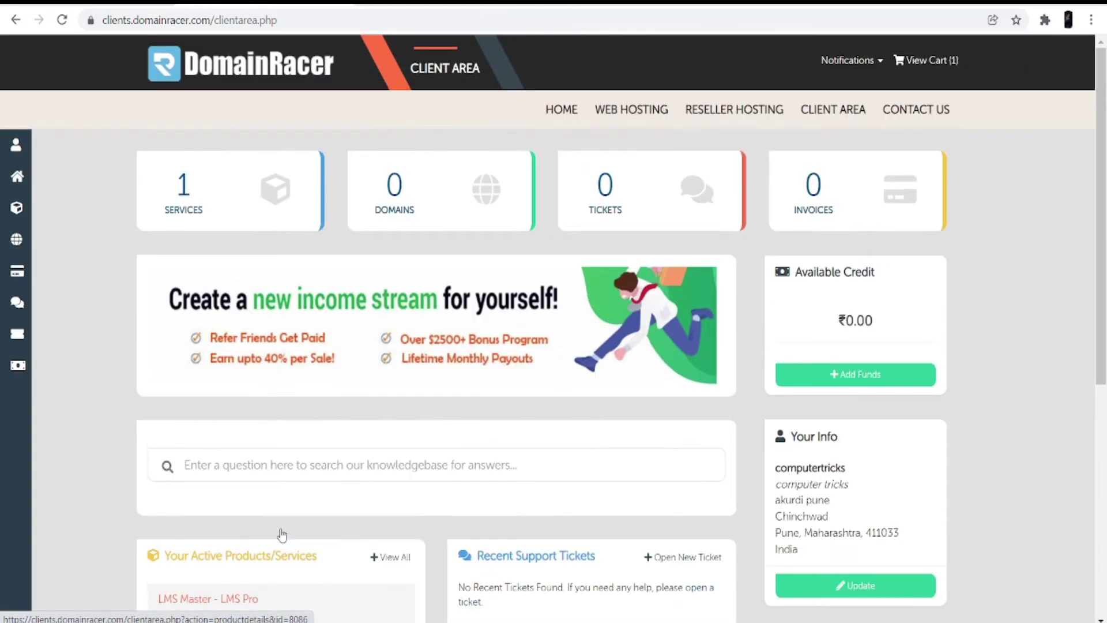
{"action": "scroll", "coordinate": [321, 521], "scroll_direction": "down", "scroll_amount": 3}
{"action": "scroll", "coordinate": [323, 523], "scroll_direction": "up", "scroll_amount": 1}
{"action": "scroll", "coordinate": [322, 523], "scroll_direction": "up", "scroll_amount": 2}
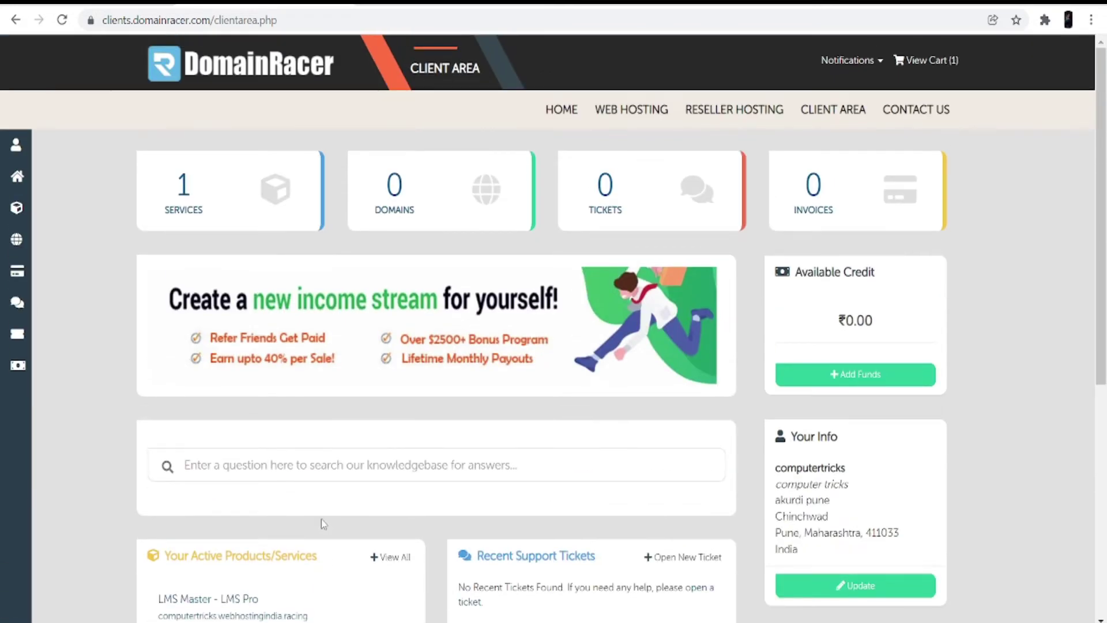
Step: Open the cPanel login page separately and log in with the prefilled credentials
{"action": "key", "text": "ctrl+n"}
{"action": "left_click", "coordinate": [558, 396]}
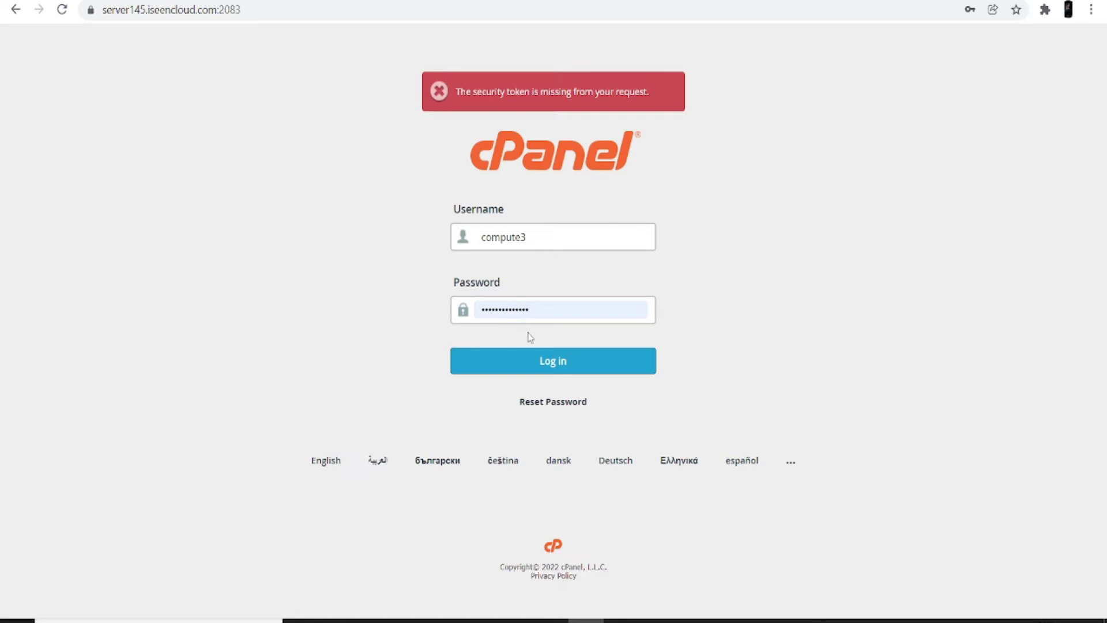
{"action": "left_click", "coordinate": [504, 369]}
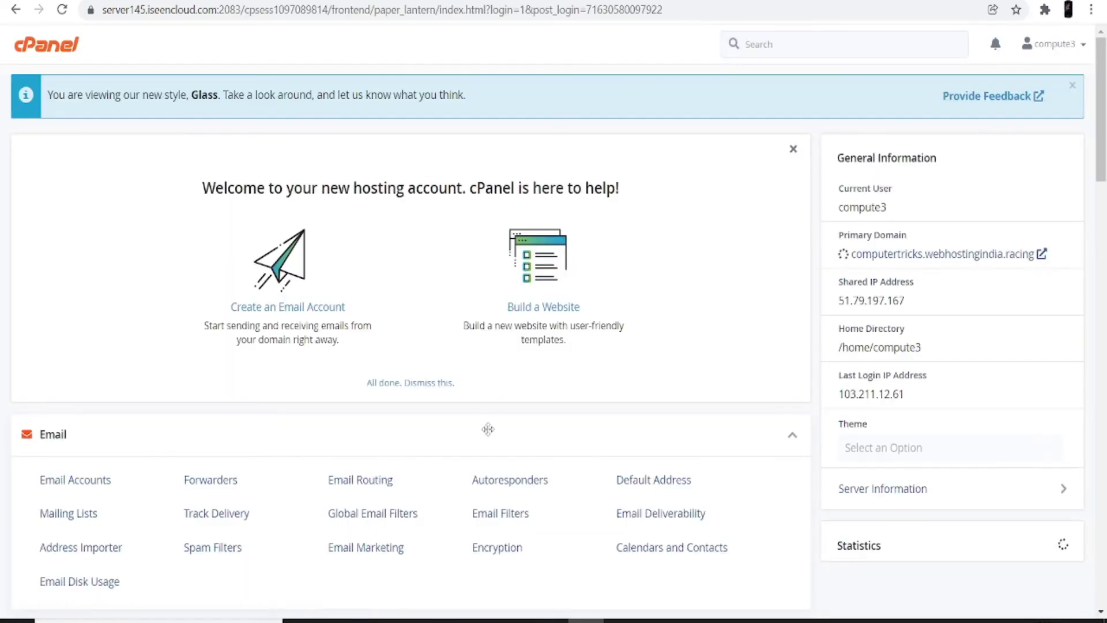
Step: Open WordPress Manager by Domainracer from the Software section and start a new WordPress installation
{"action": "scroll", "coordinate": [470, 482], "scroll_direction": "down", "scroll_amount": 2}
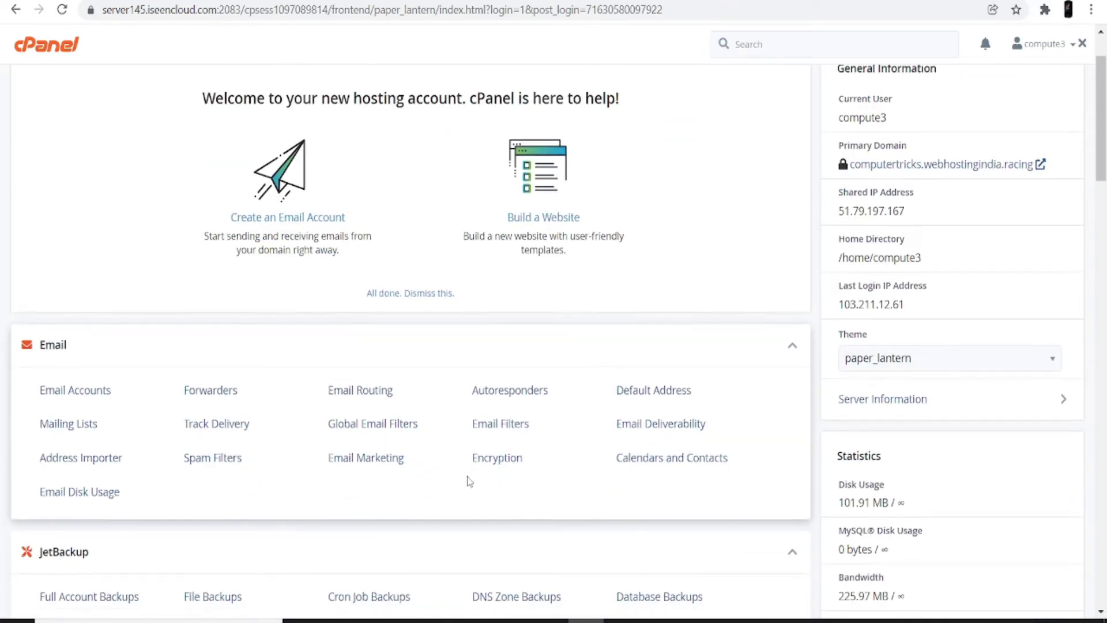
{"action": "scroll", "coordinate": [469, 481], "scroll_direction": "down", "scroll_amount": 8}
{"action": "scroll", "coordinate": [467, 482], "scroll_direction": "down", "scroll_amount": 10}
{"action": "scroll", "coordinate": [465, 484], "scroll_direction": "down", "scroll_amount": 8}
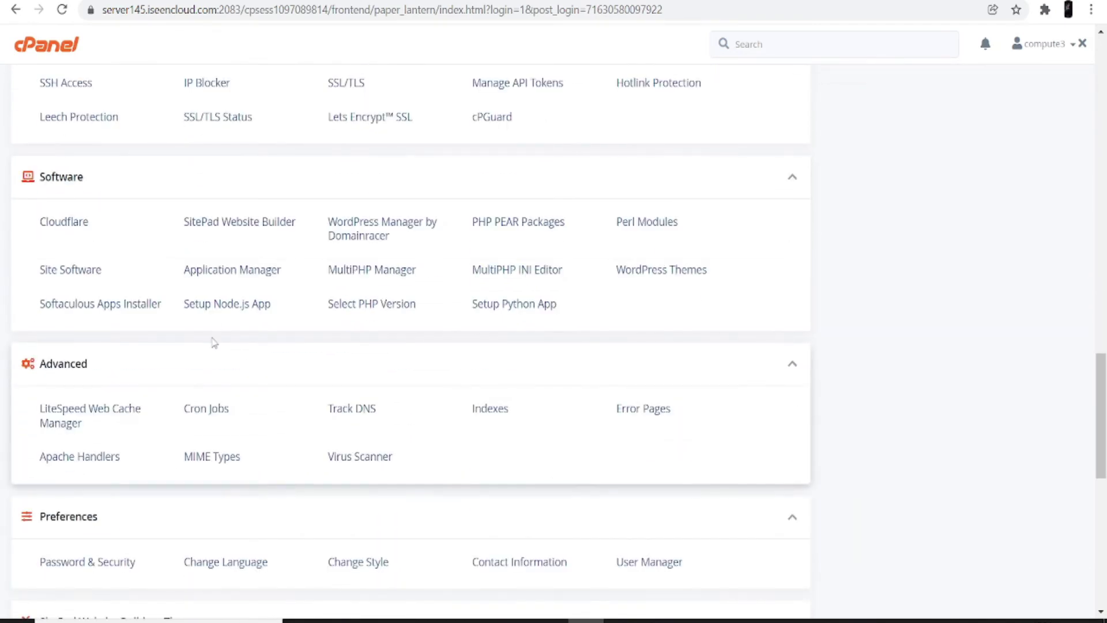
{"action": "left_click", "coordinate": [379, 238]}
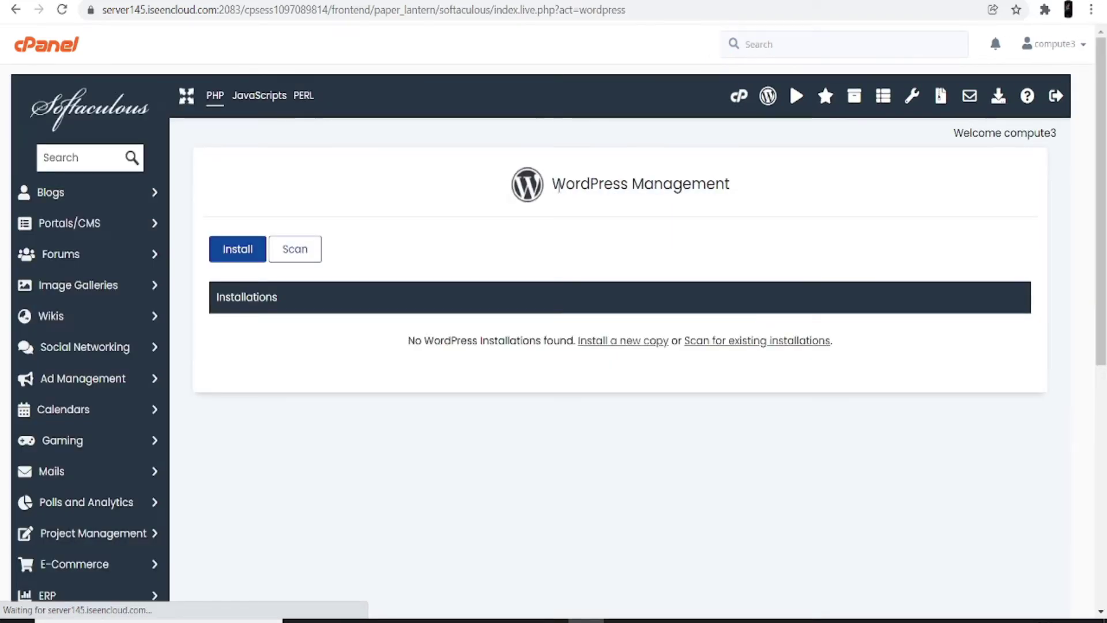
{"action": "left_click_drag", "start_coordinate": [552, 184], "coordinate": [761, 199]}
{"action": "left_click", "coordinate": [666, 246]}
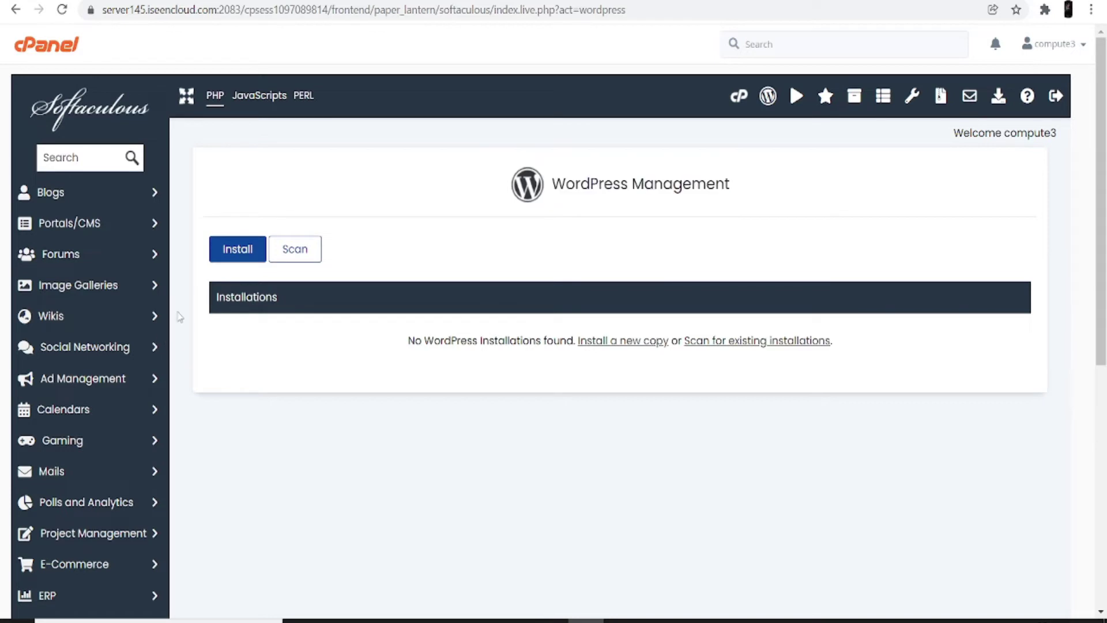
{"action": "left_click", "coordinate": [242, 256]}
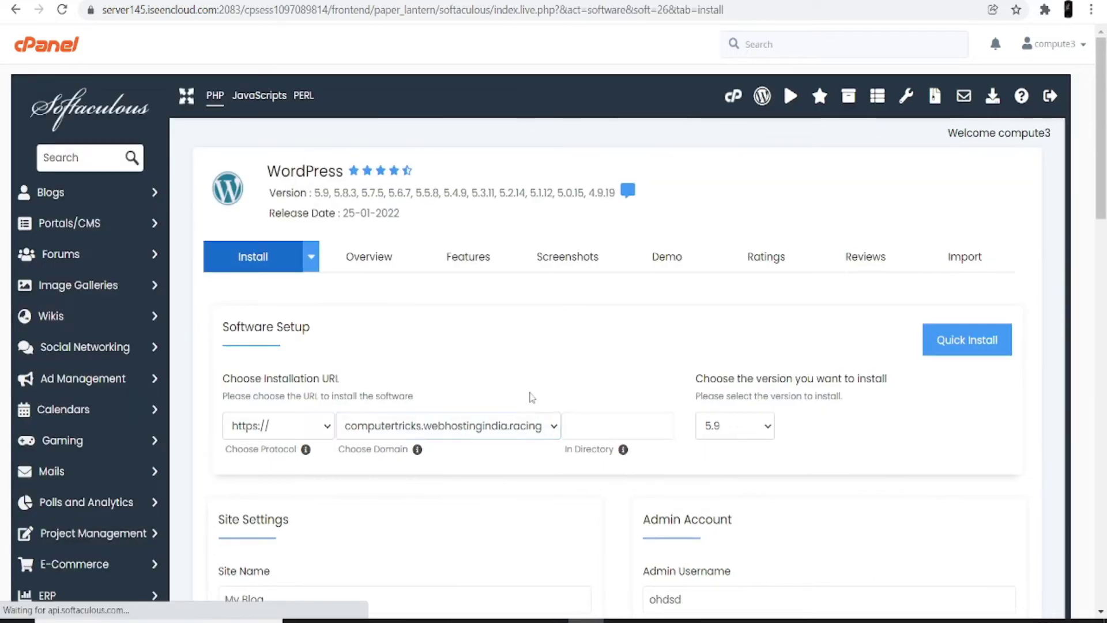
Step: Choose 5.9 as the WordPress version to install in the software setup
{"action": "scroll", "coordinate": [477, 369], "scroll_direction": "down", "scroll_amount": 3}
{"action": "scroll", "coordinate": [472, 413], "scroll_direction": "down", "scroll_amount": 1}
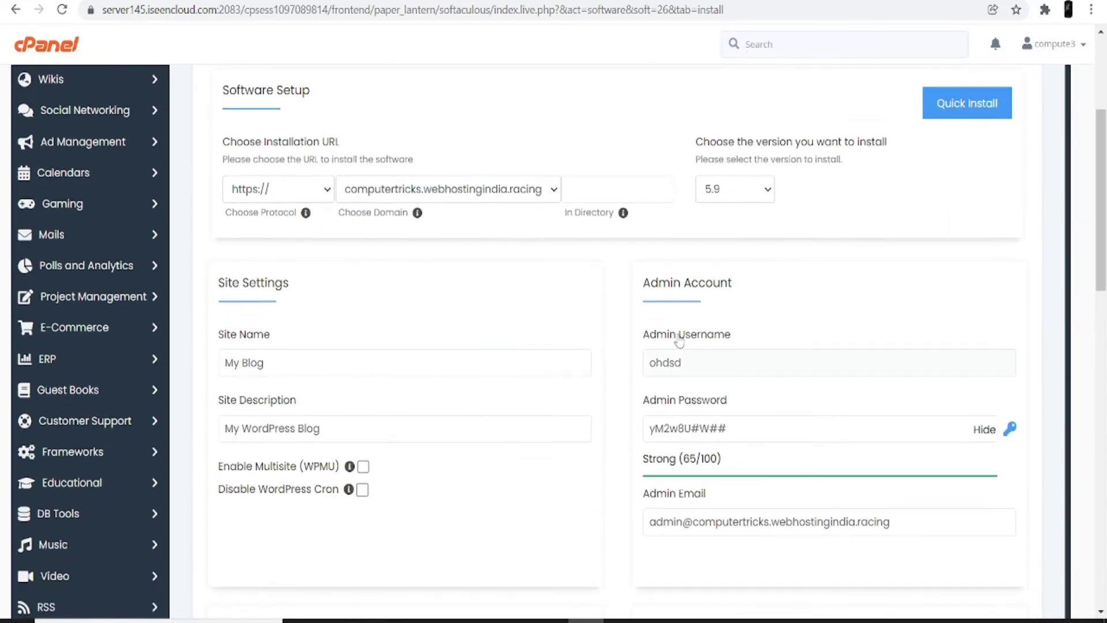
{"action": "left_click", "coordinate": [766, 193]}
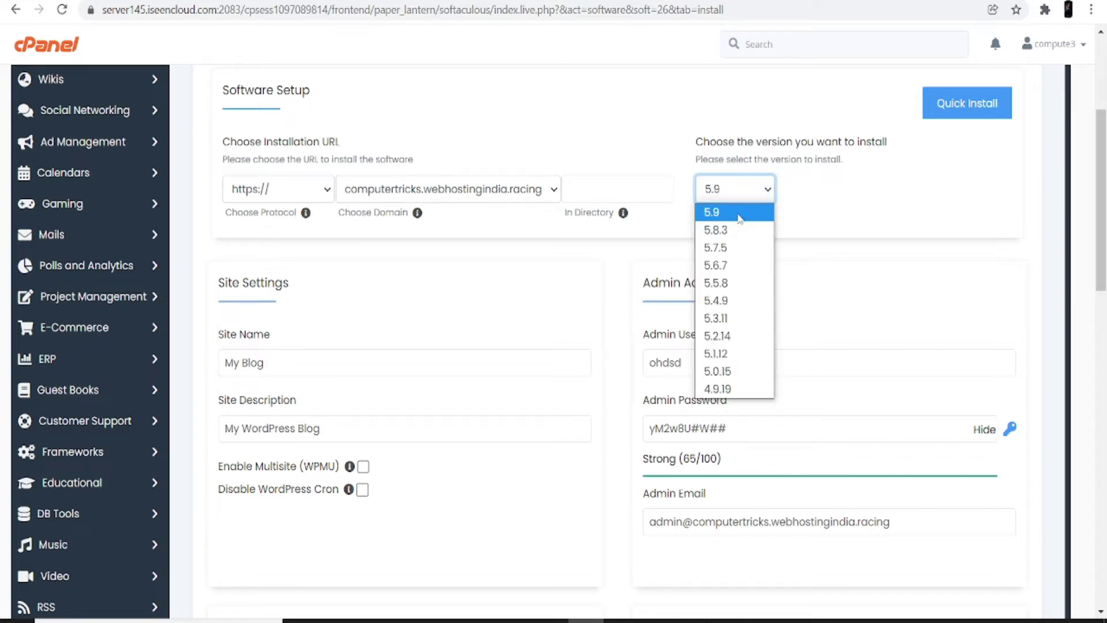
{"action": "left_click", "coordinate": [741, 214]}
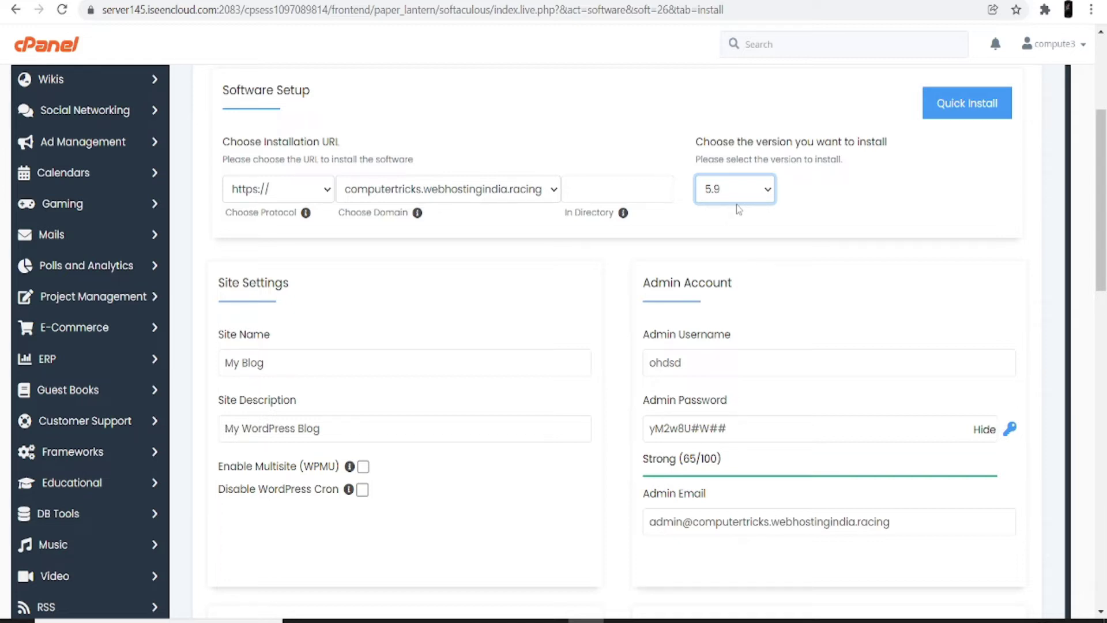
Step: Replace the default site name in the site settings with "my classifieds"
{"action": "scroll", "coordinate": [404, 345], "scroll_direction": "down", "scroll_amount": 1}
{"action": "triple_click", "coordinate": [230, 285]}
{"action": "key", "text": "BackSpace"}
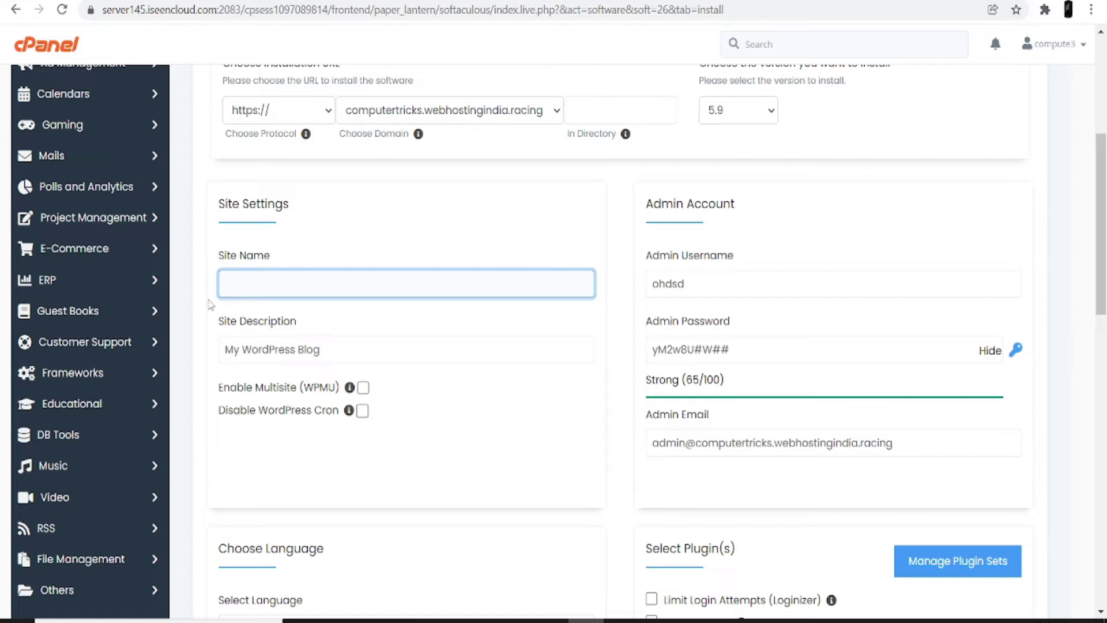
{"action": "type", "text": "my "}
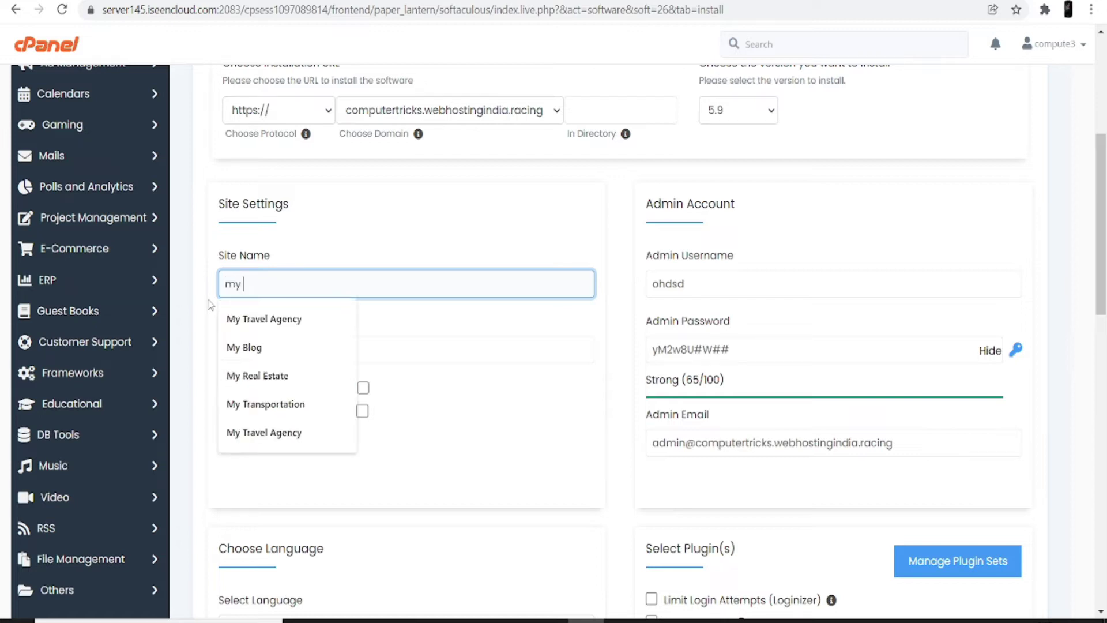
{"action": "type", "text": "cla"}
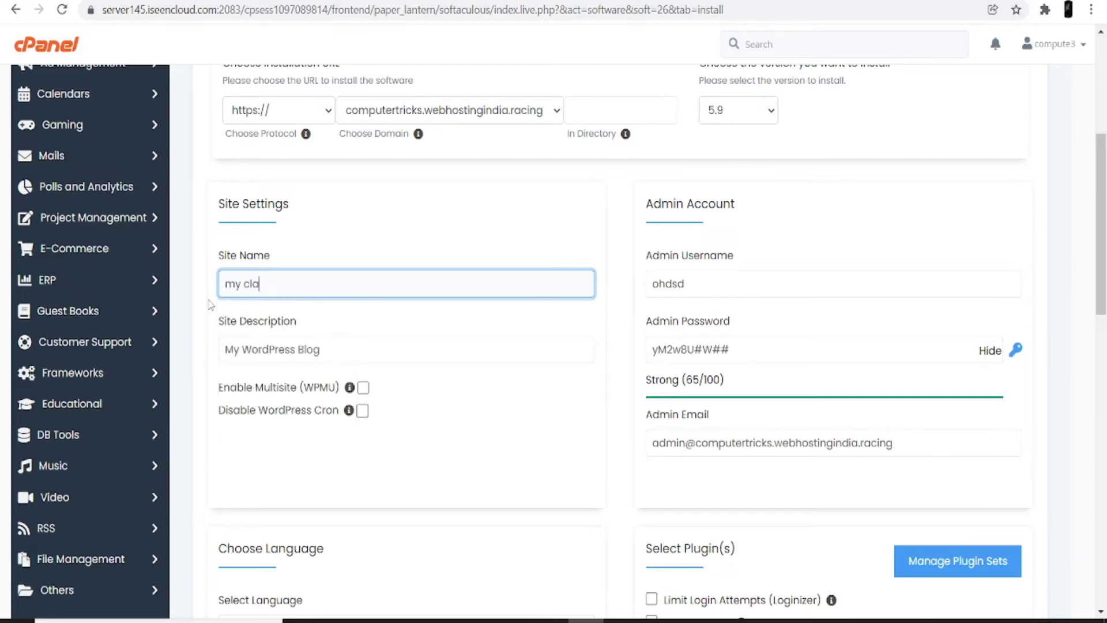
{"action": "type", "text": "ssifieds"}
Step: Replace the default site description with "hey these are my classifieds"
{"action": "scroll", "coordinate": [348, 423], "scroll_direction": "down", "scroll_amount": 3}
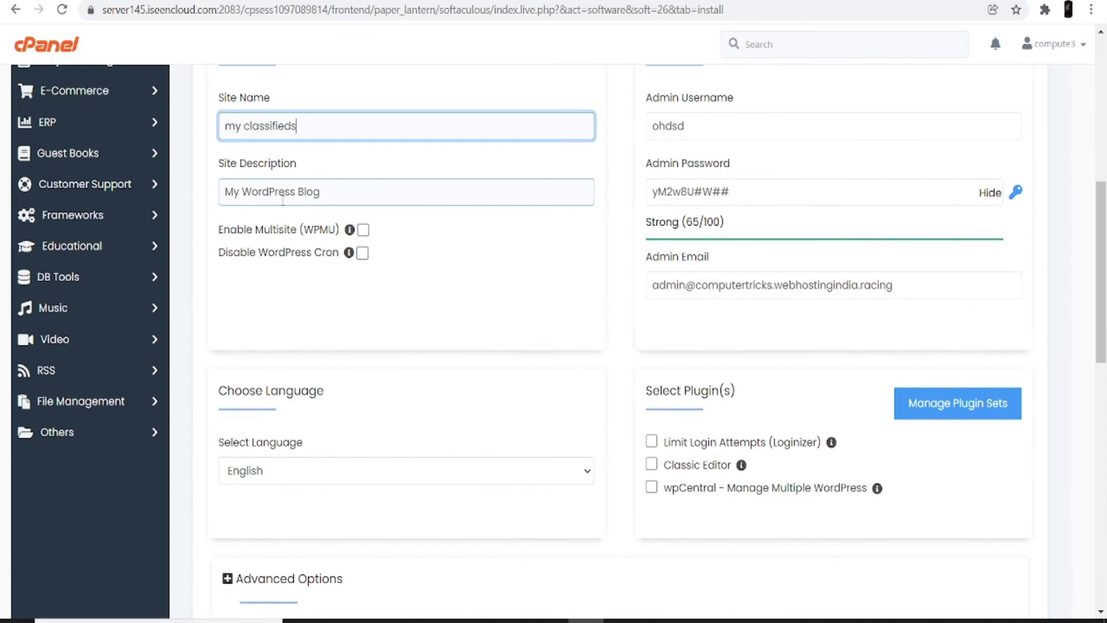
{"action": "left_click", "coordinate": [321, 192]}
{"action": "left_click_drag", "start_coordinate": [320, 192], "coordinate": [222, 194]}
{"action": "key", "text": "BackSpace"}
{"action": "type", "text": "hey these are my classifieds"}
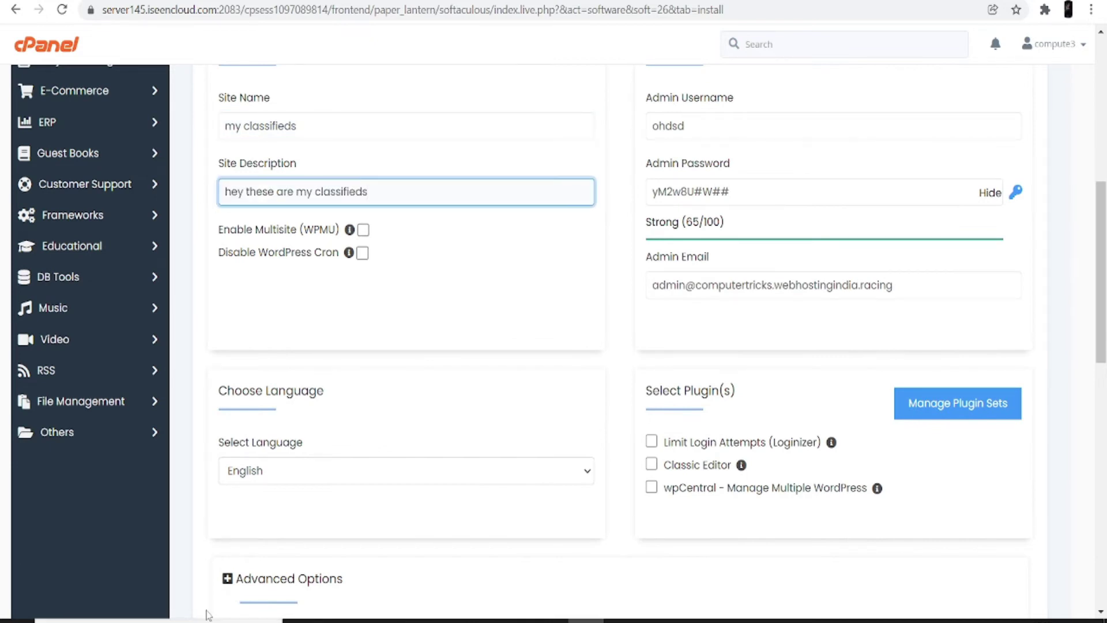
{"action": "scroll", "coordinate": [417, 611], "scroll_direction": "up", "scroll_amount": 3}
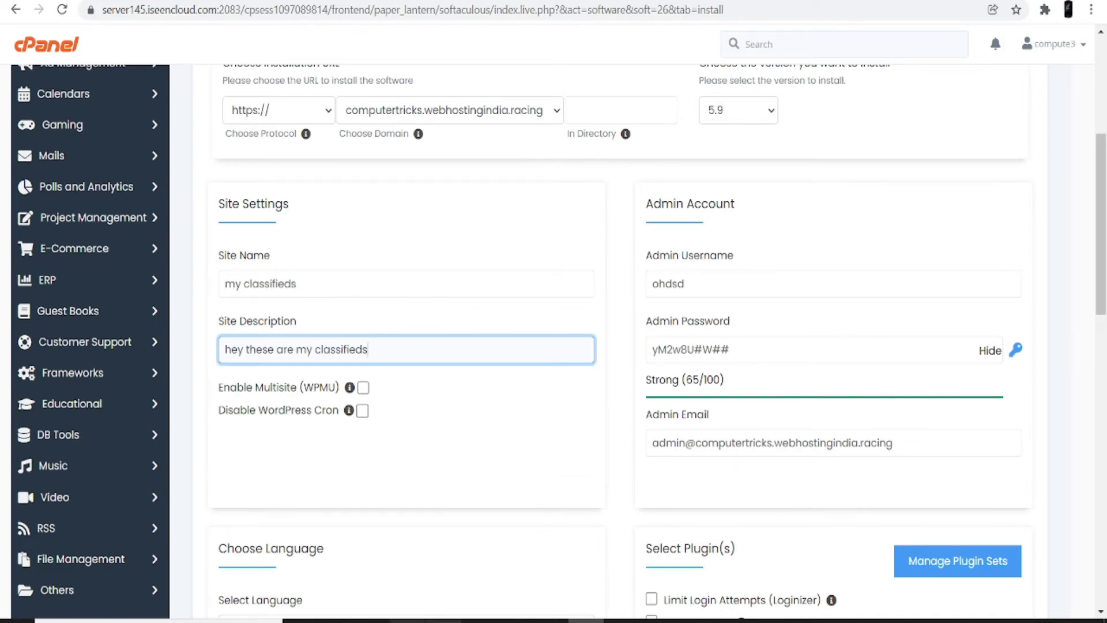
Step: Replace the default admin username with "admin" and enter a new admin password for the WordPress account
{"action": "double_click", "coordinate": [703, 284]}
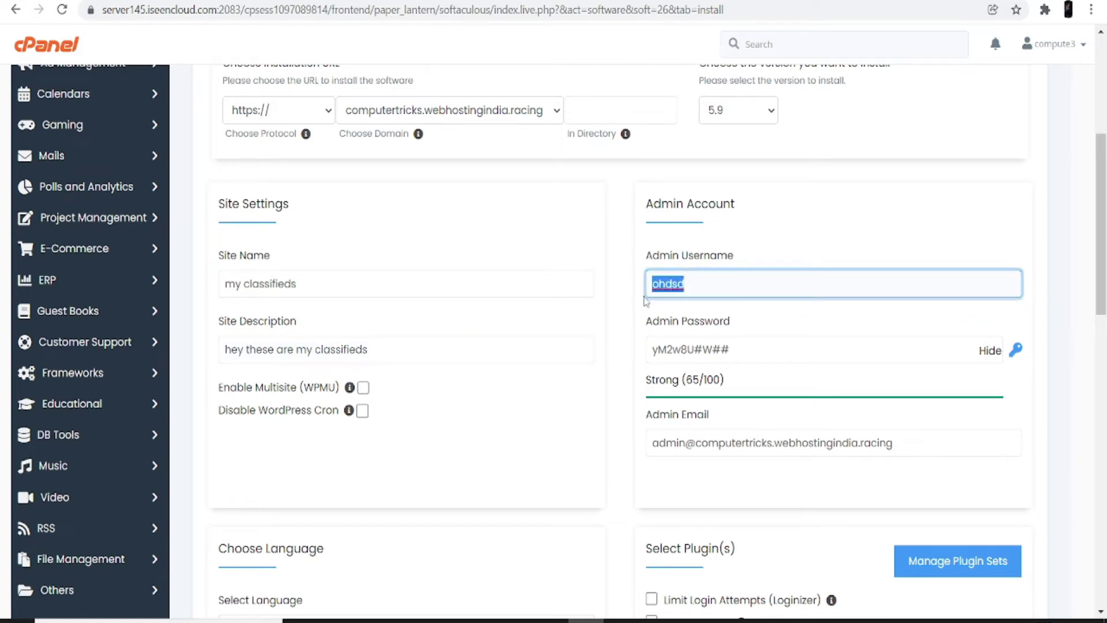
{"action": "key", "text": "BackSpace"}
{"action": "left_click_drag", "start_coordinate": [736, 349], "coordinate": [634, 368]}
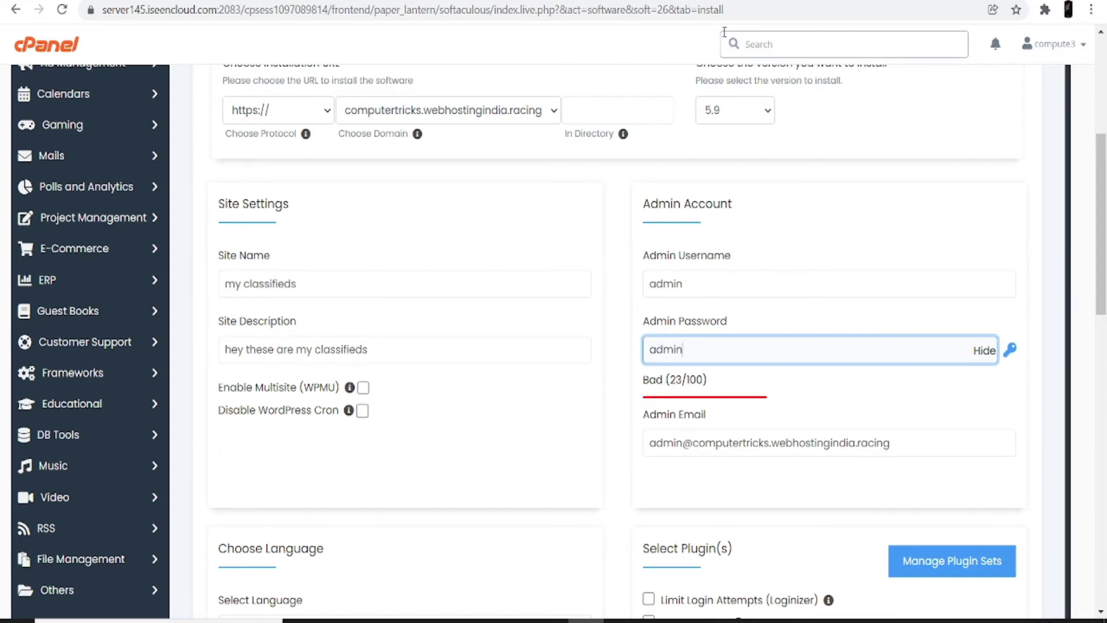
Step: Show all available themes, search them for "classifieds" and set the theme category to All
{"action": "scroll", "coordinate": [682, 151], "scroll_direction": "down", "scroll_amount": 6}
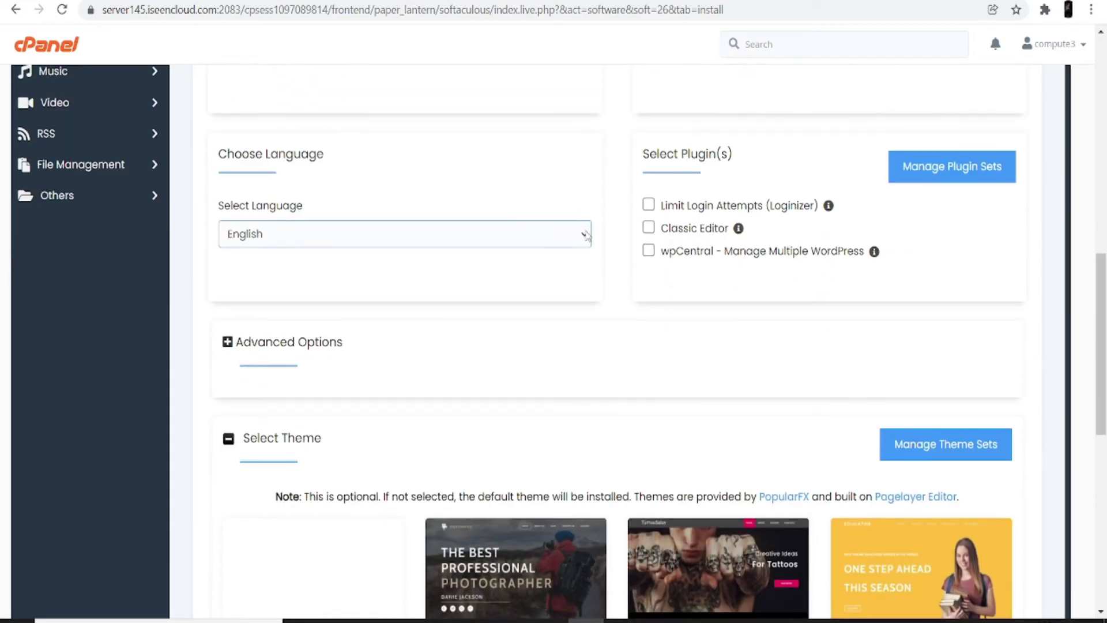
{"action": "scroll", "coordinate": [562, 246], "scroll_direction": "down", "scroll_amount": 7}
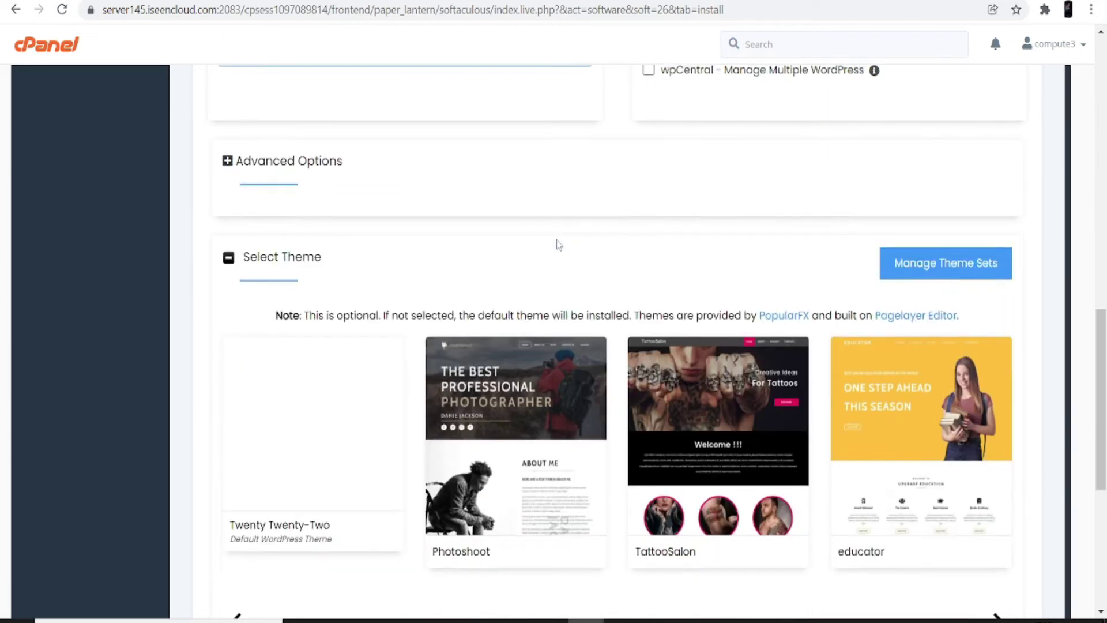
{"action": "scroll", "coordinate": [557, 247], "scroll_direction": "down", "scroll_amount": 3}
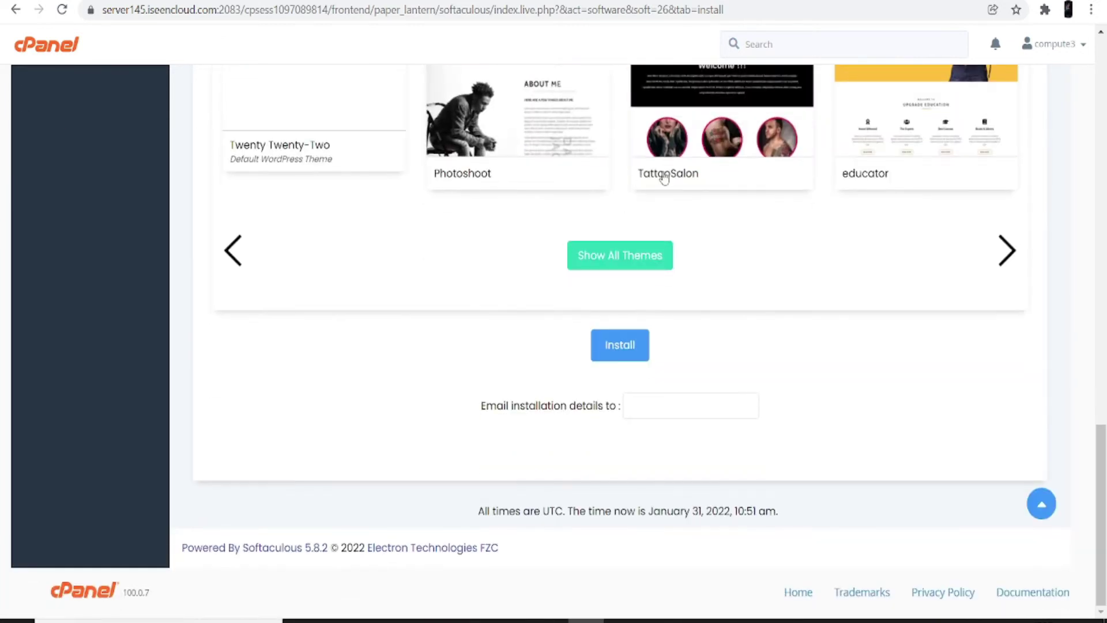
{"action": "left_click", "coordinate": [633, 258]}
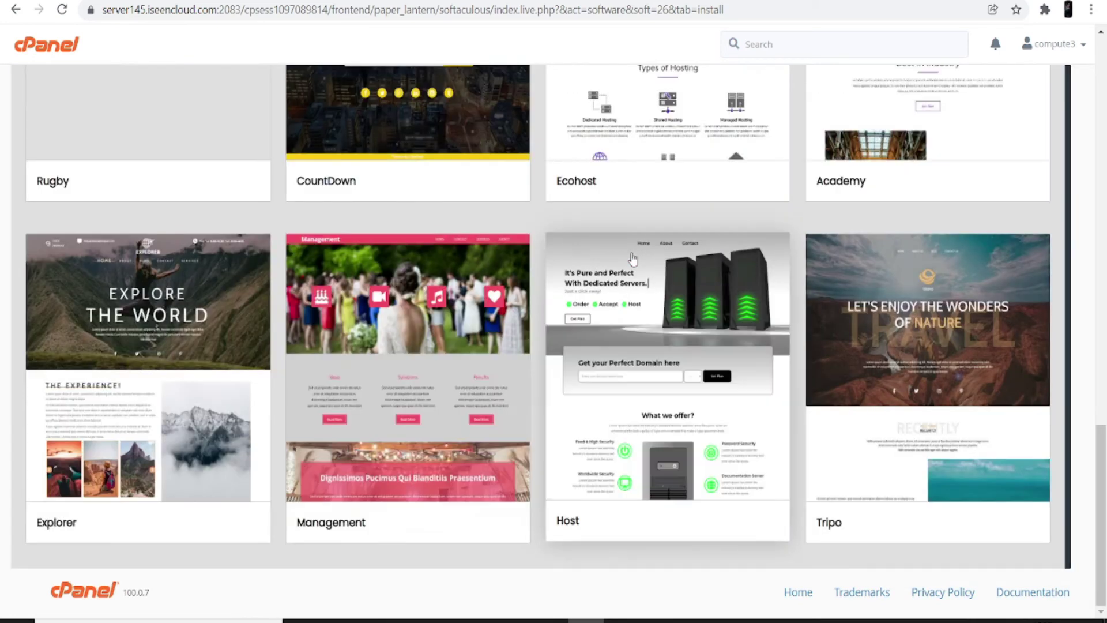
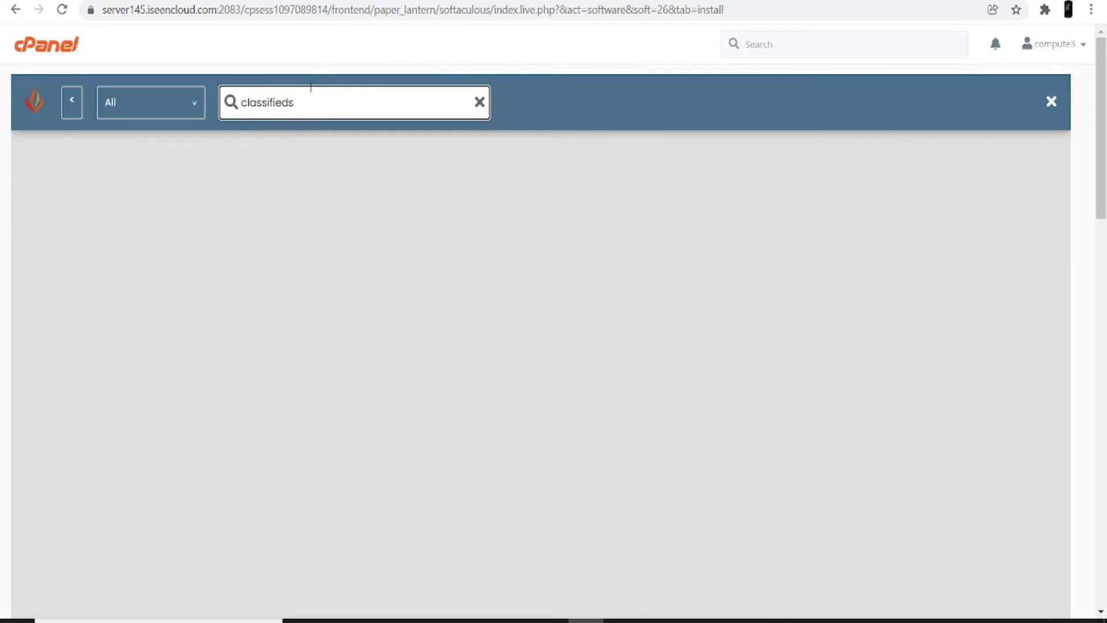
{"action": "left_click", "coordinate": [197, 103]}
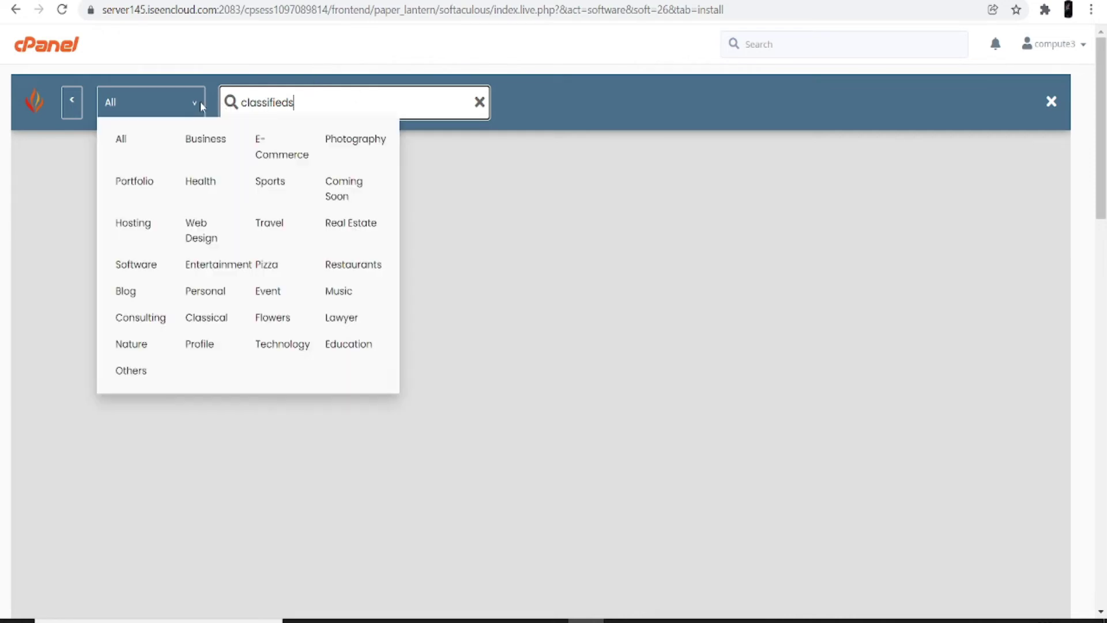
{"action": "left_click", "coordinate": [129, 141]}
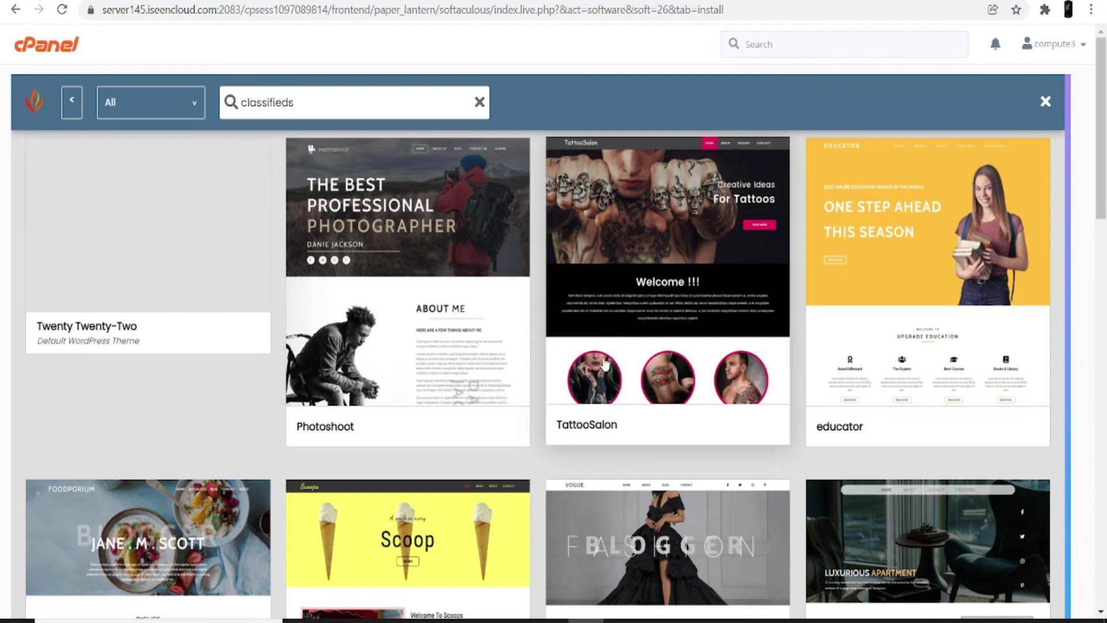
Step: Browse the theme list and select the Eduhub theme for the WordPress installation
{"action": "scroll", "coordinate": [588, 362], "scroll_direction": "down", "scroll_amount": 4}
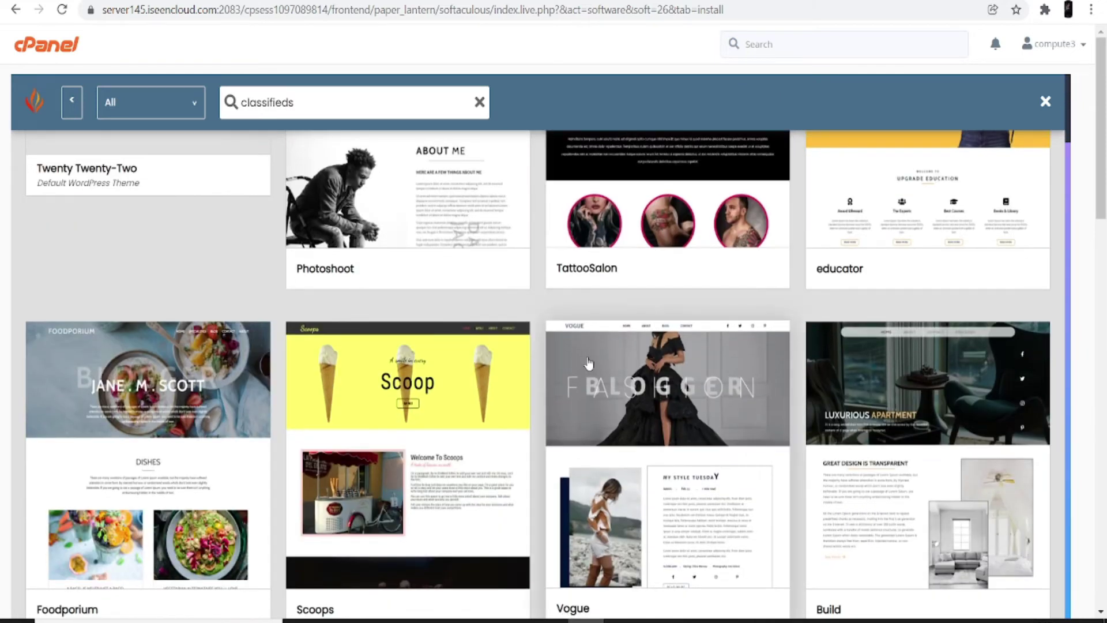
{"action": "scroll", "coordinate": [588, 362], "scroll_direction": "down", "scroll_amount": 1}
{"action": "scroll", "coordinate": [587, 358], "scroll_direction": "down", "scroll_amount": 5}
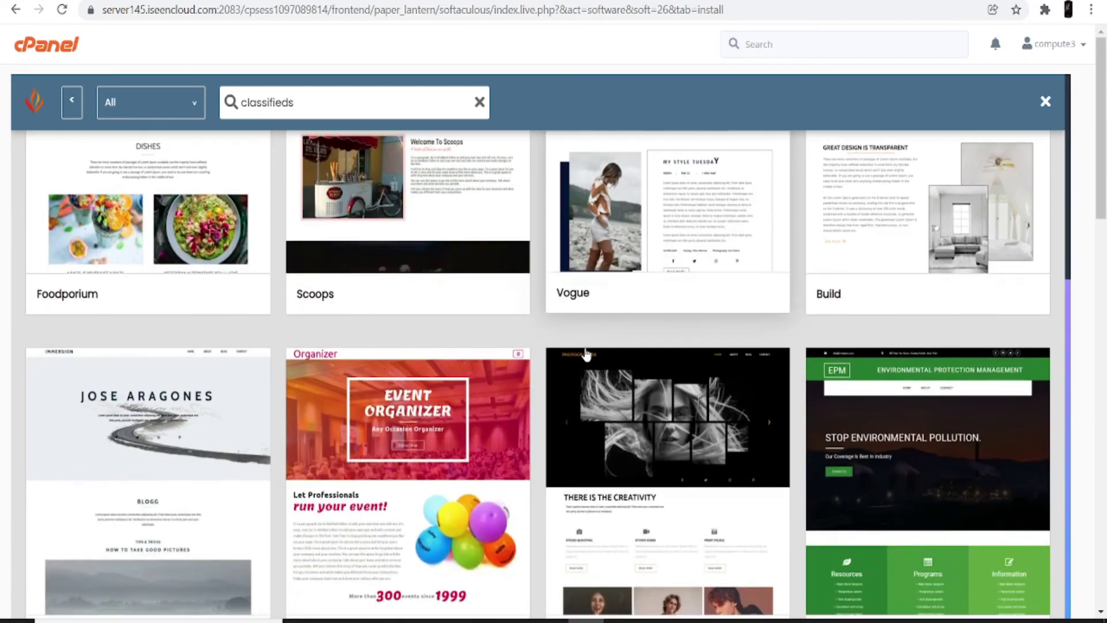
{"action": "scroll", "coordinate": [586, 354], "scroll_direction": "down", "scroll_amount": 15}
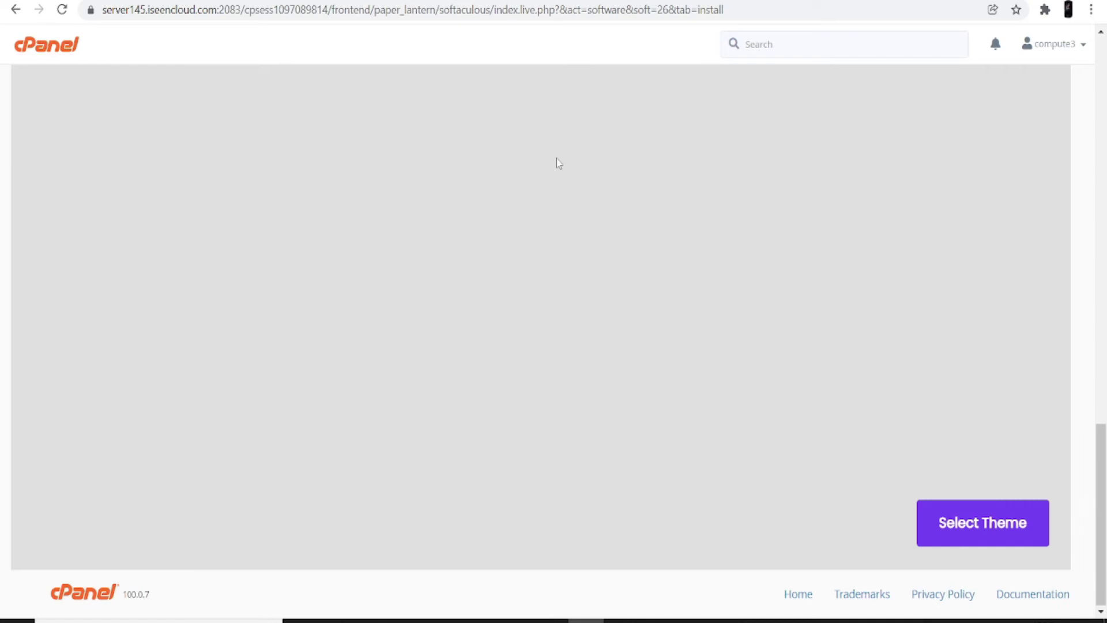
{"action": "left_click", "coordinate": [551, 138]}
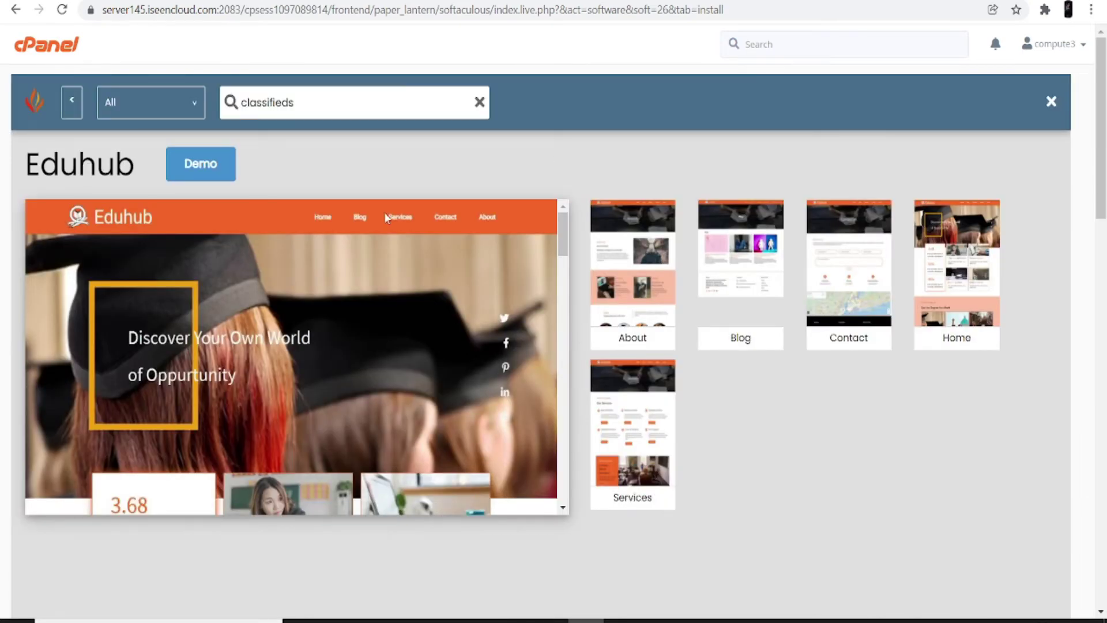
{"action": "left_click", "coordinate": [218, 174]}
{"action": "scroll", "coordinate": [847, 346], "scroll_direction": "down", "scroll_amount": 10}
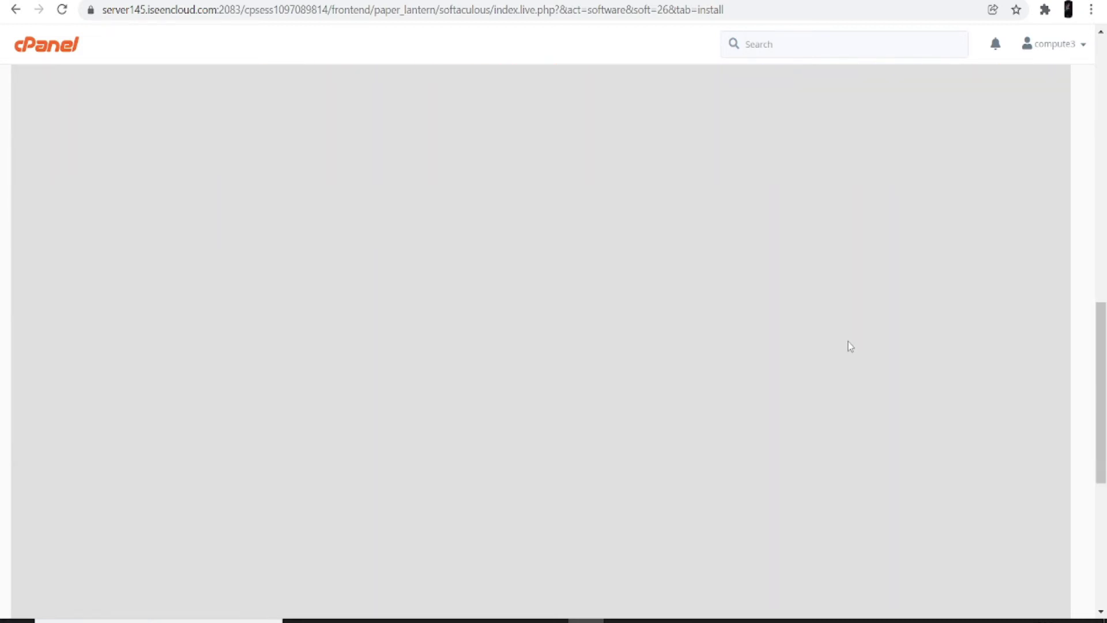
{"action": "scroll", "coordinate": [847, 346], "scroll_direction": "down", "scroll_amount": 5}
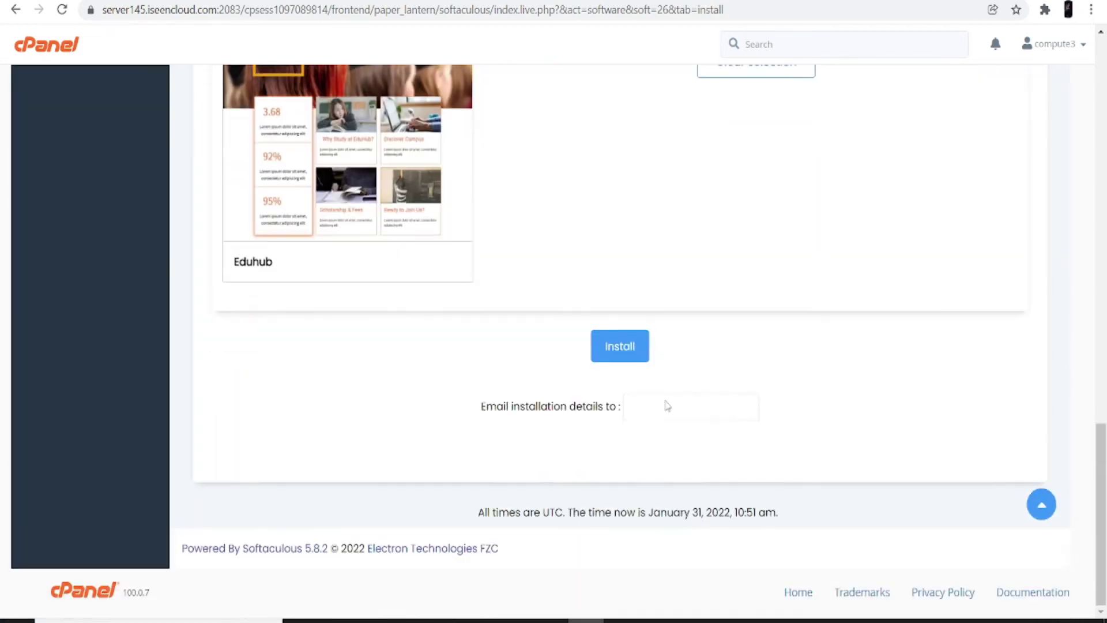
Step: Install WordPress with the chosen settings and theme
{"action": "left_click", "coordinate": [620, 345]}
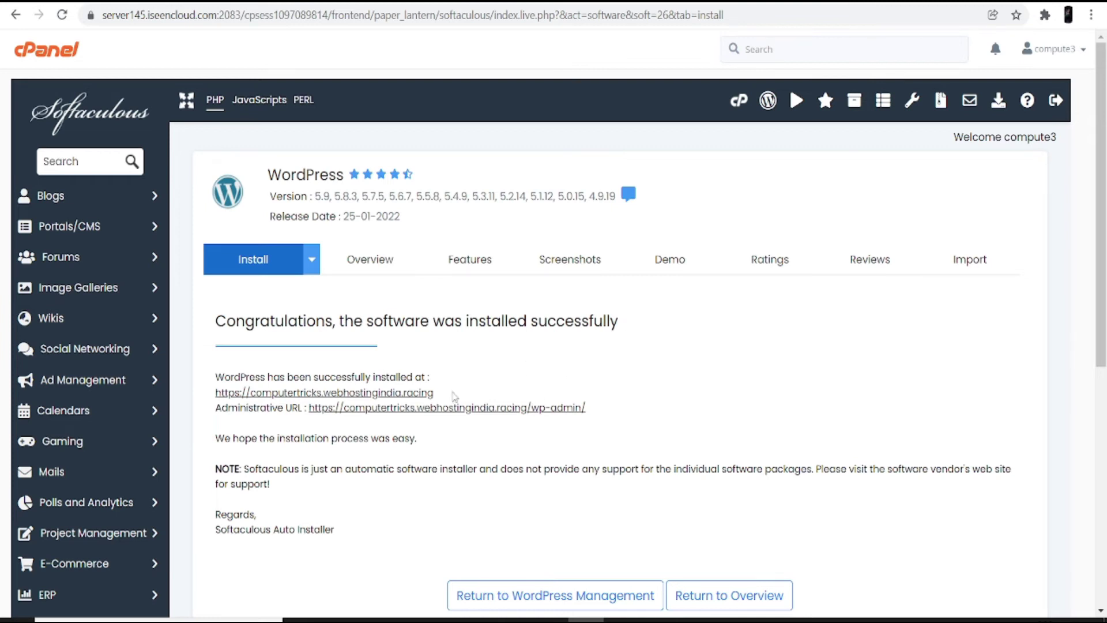
{"action": "left_click_drag", "start_coordinate": [220, 310], "coordinate": [445, 310]}
{"action": "left_click", "coordinate": [564, 308]}
{"action": "left_click_drag", "start_coordinate": [562, 305], "coordinate": [645, 335]}
{"action": "left_click", "coordinate": [544, 360]}
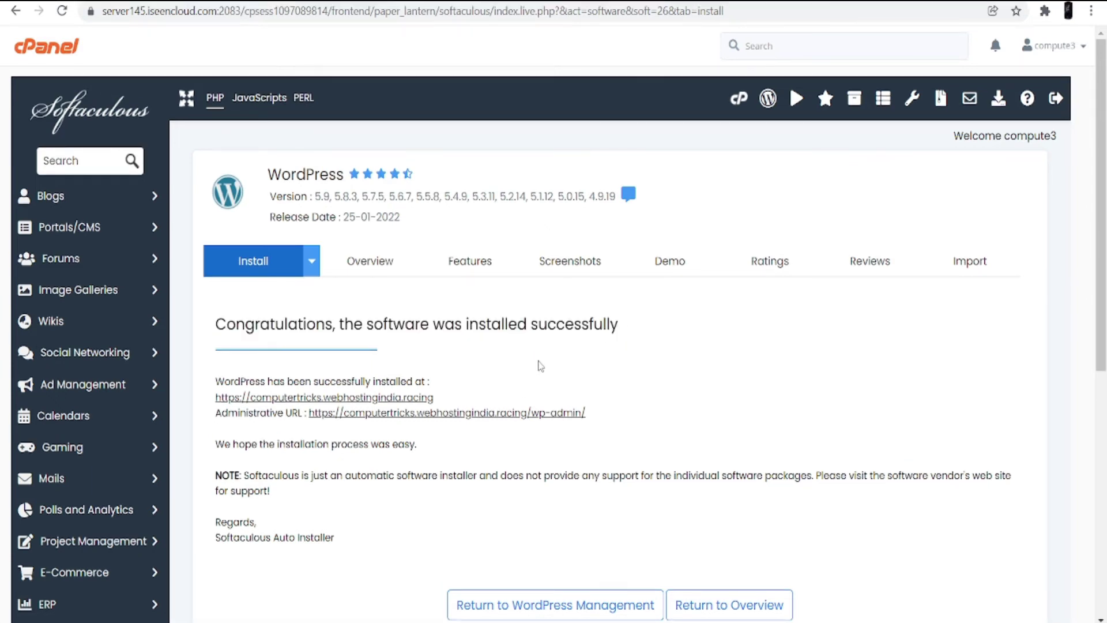
Step: Open the newly installed site, look over its home page, and close it to return to the installation page
{"action": "left_click", "coordinate": [424, 402]}
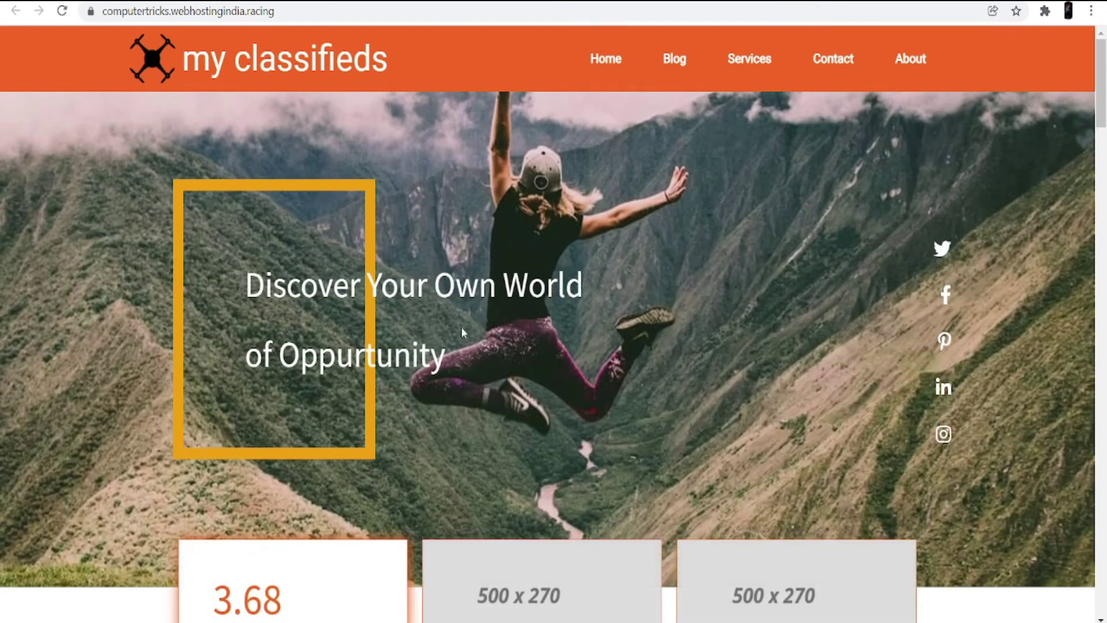
{"action": "scroll", "coordinate": [461, 329], "scroll_direction": "down", "scroll_amount": 5}
{"action": "scroll", "coordinate": [462, 332], "scroll_direction": "up", "scroll_amount": 6}
{"action": "key", "text": "ctrl+w"}
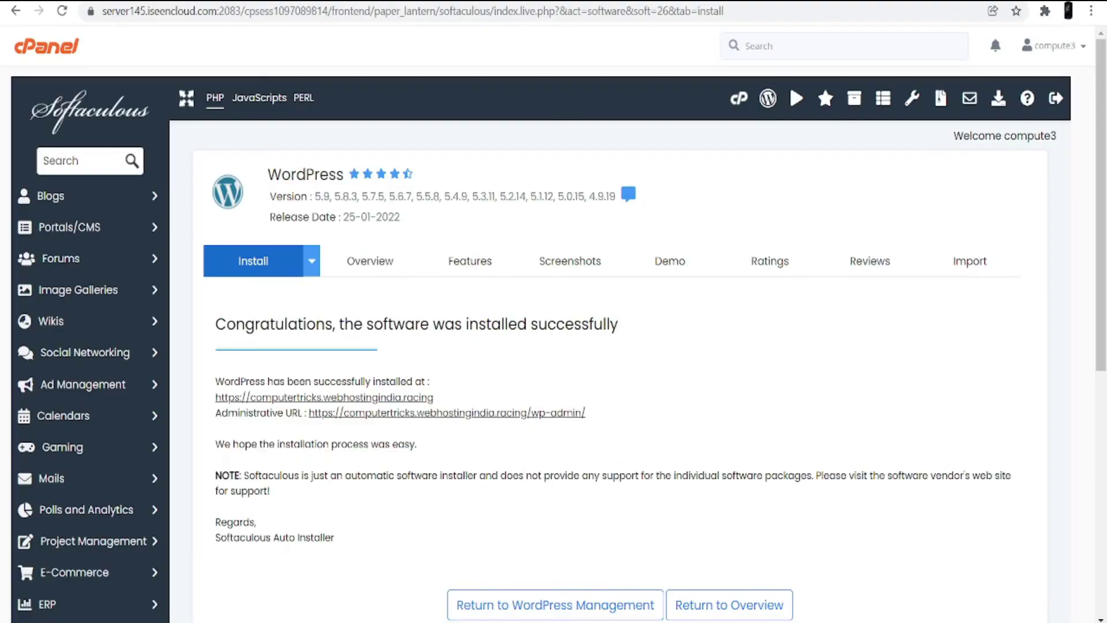
Step: Open the new site's WordPress admin dashboard from its administrative URL and look through the main menu entries
{"action": "left_click", "coordinate": [444, 412]}
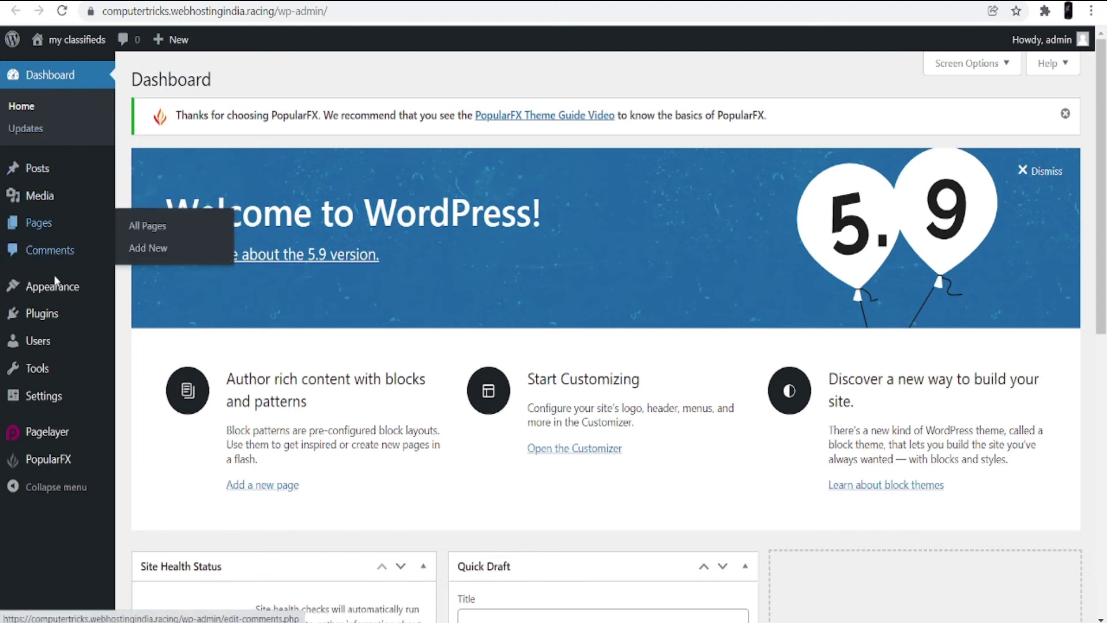
{"action": "mouse_move", "coordinate": [57, 295]}
{"action": "mouse_move", "coordinate": [69, 173]}
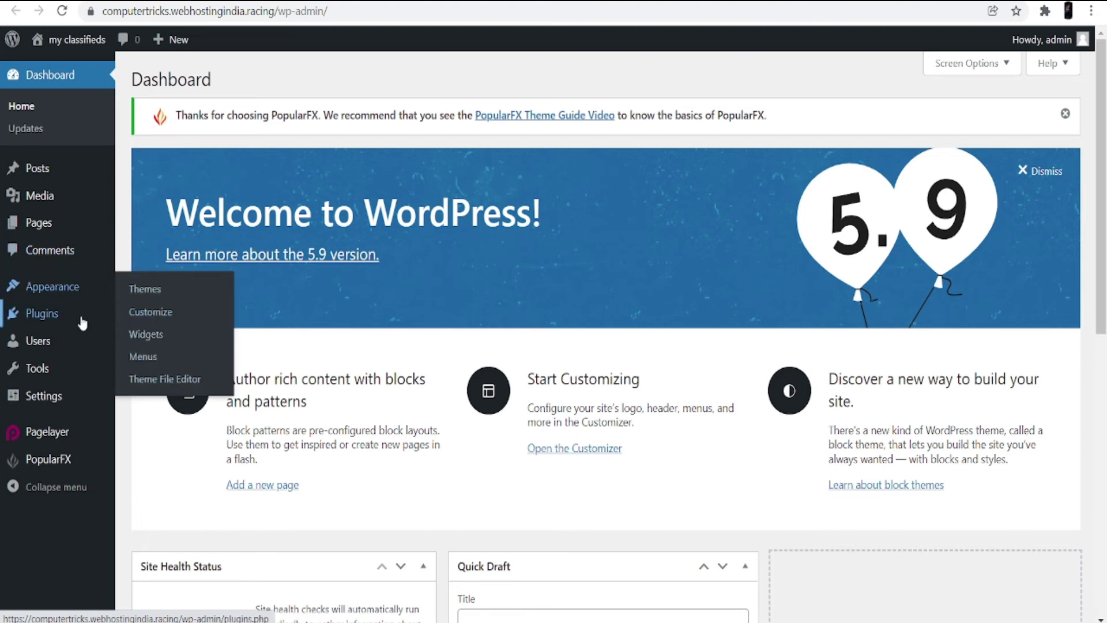
{"action": "mouse_move", "coordinate": [70, 323]}
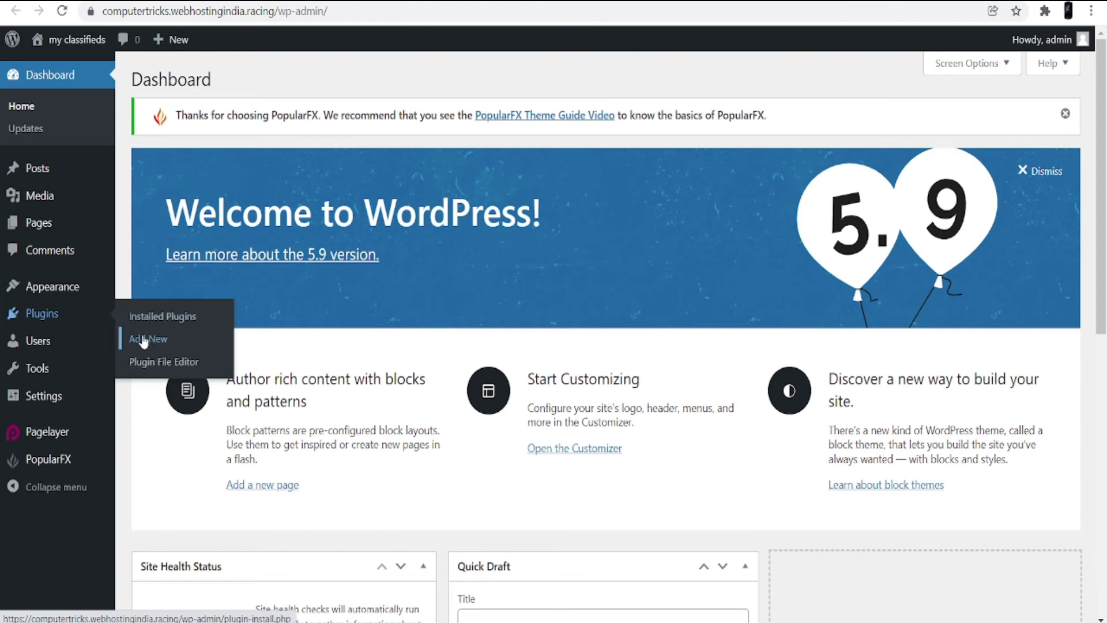
{"action": "mouse_move", "coordinate": [88, 349]}
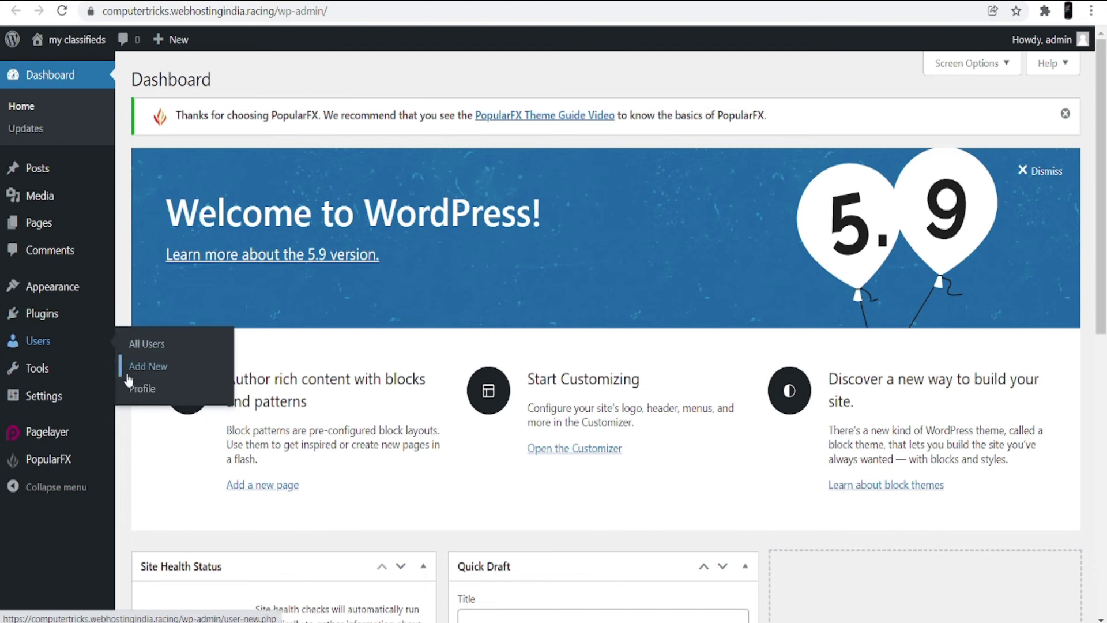
{"action": "mouse_move", "coordinate": [62, 381]}
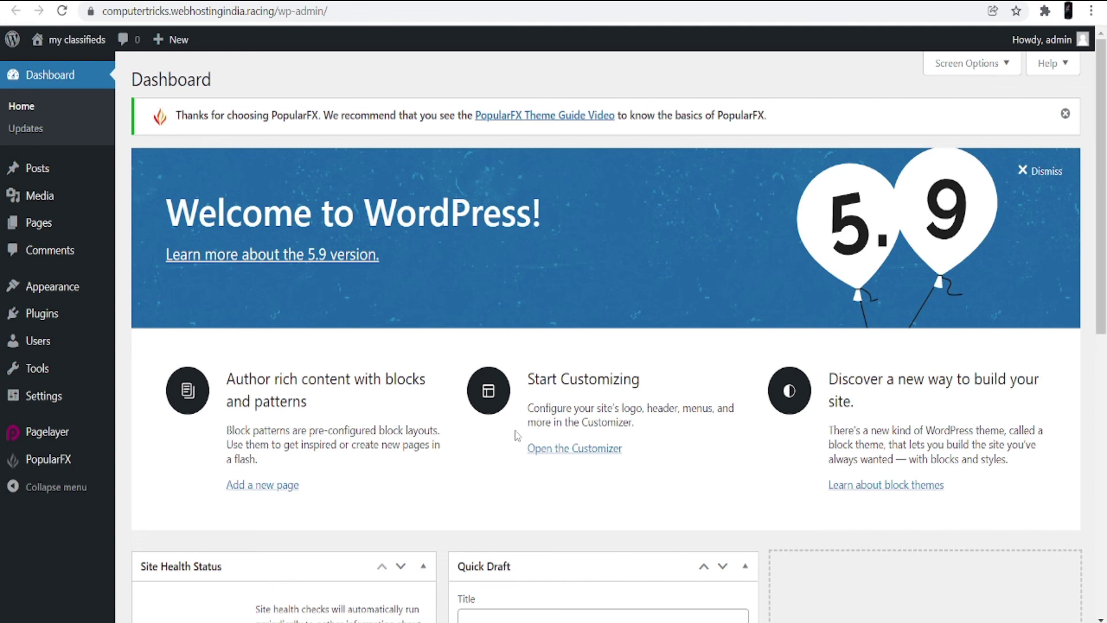
Step: Open the Customizer's Header, Footer, Templates, Pages section and open the Home page in the Pagelayer editor
{"action": "left_click", "coordinate": [590, 454]}
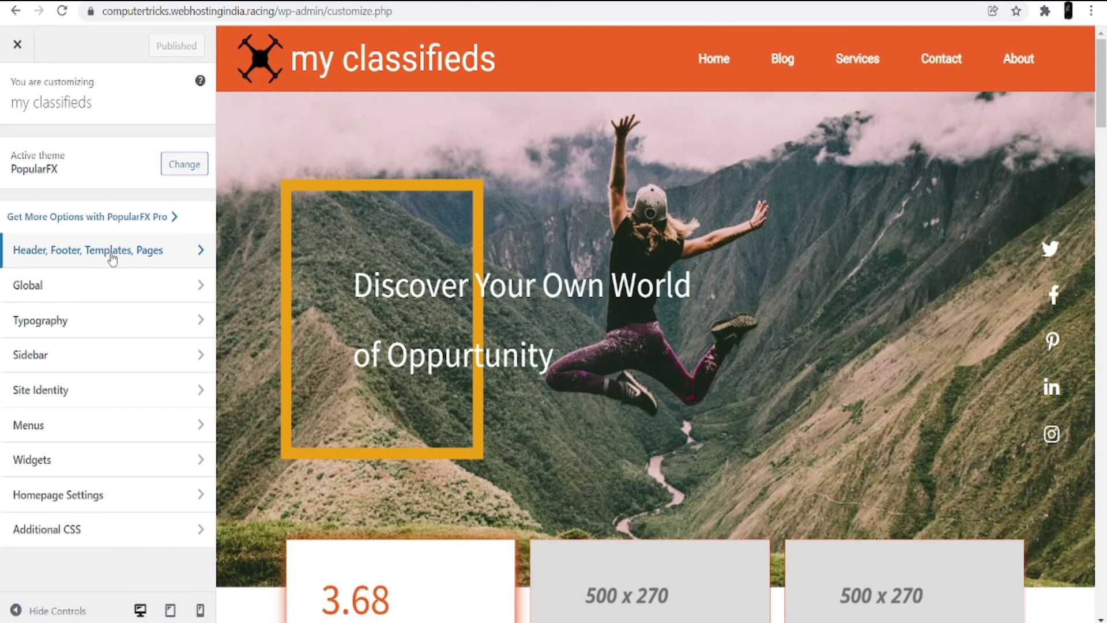
{"action": "left_click", "coordinate": [111, 254]}
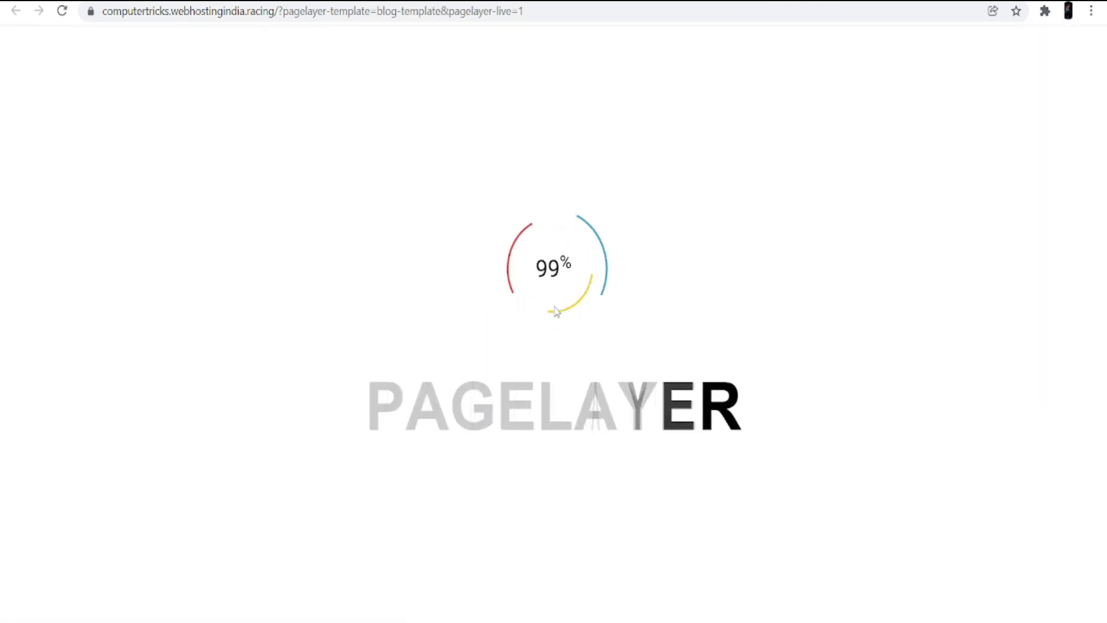
{"action": "scroll", "coordinate": [568, 426], "scroll_direction": "down", "scroll_amount": 5}
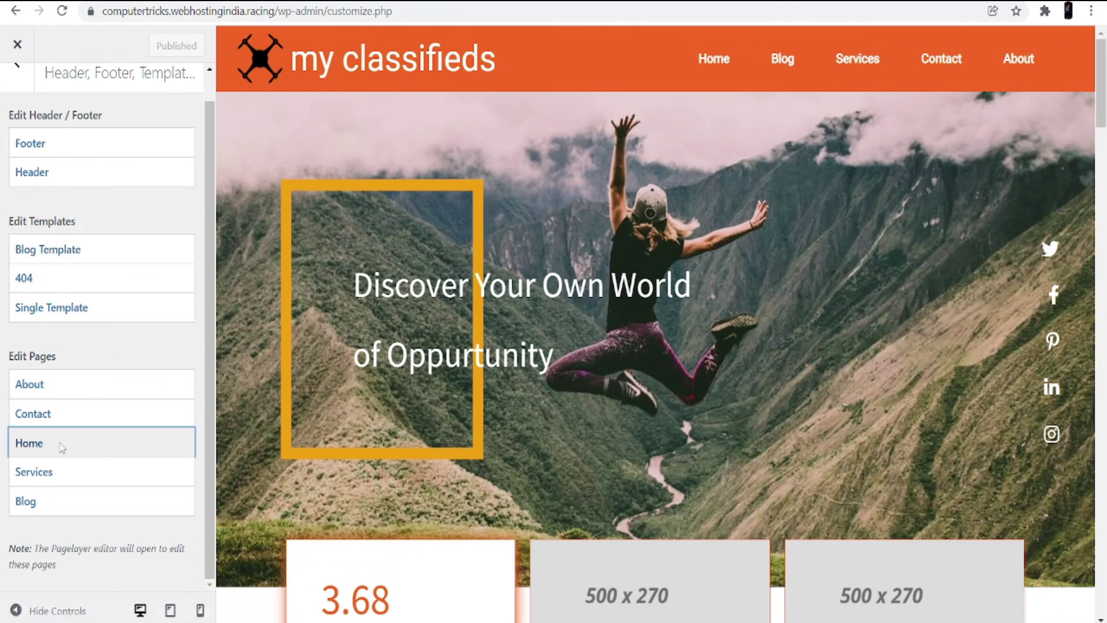
{"action": "left_click", "coordinate": [62, 448]}
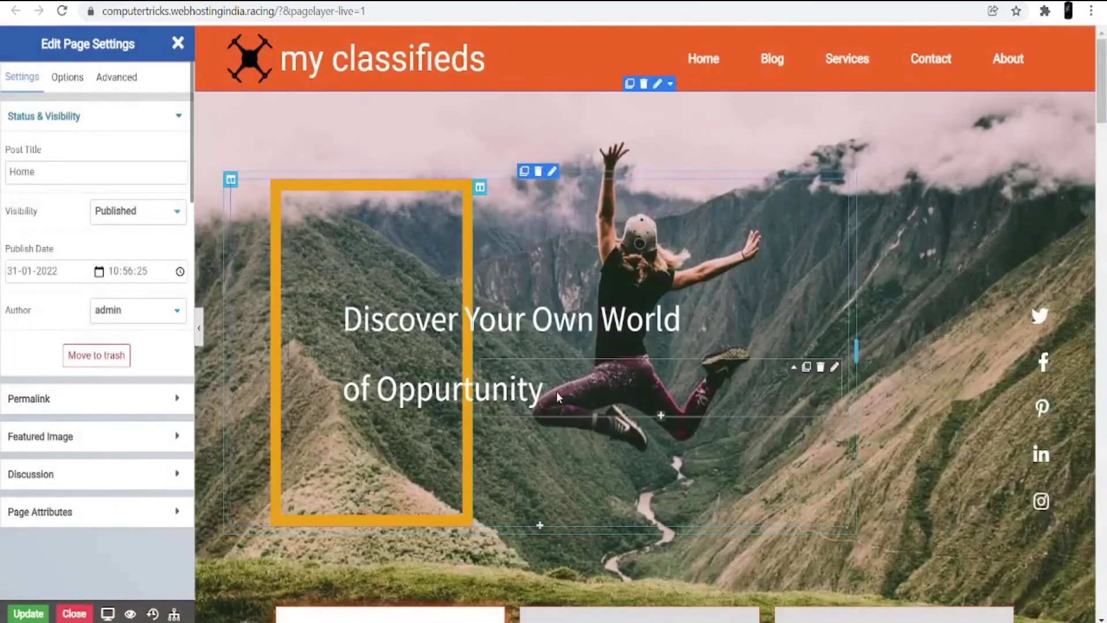
Step: Look through the sections of the Home page in the page editor, from the hero banner down
{"action": "scroll", "coordinate": [543, 392], "scroll_direction": "down", "scroll_amount": 5}
{"action": "scroll", "coordinate": [544, 398], "scroll_direction": "down", "scroll_amount": 20}
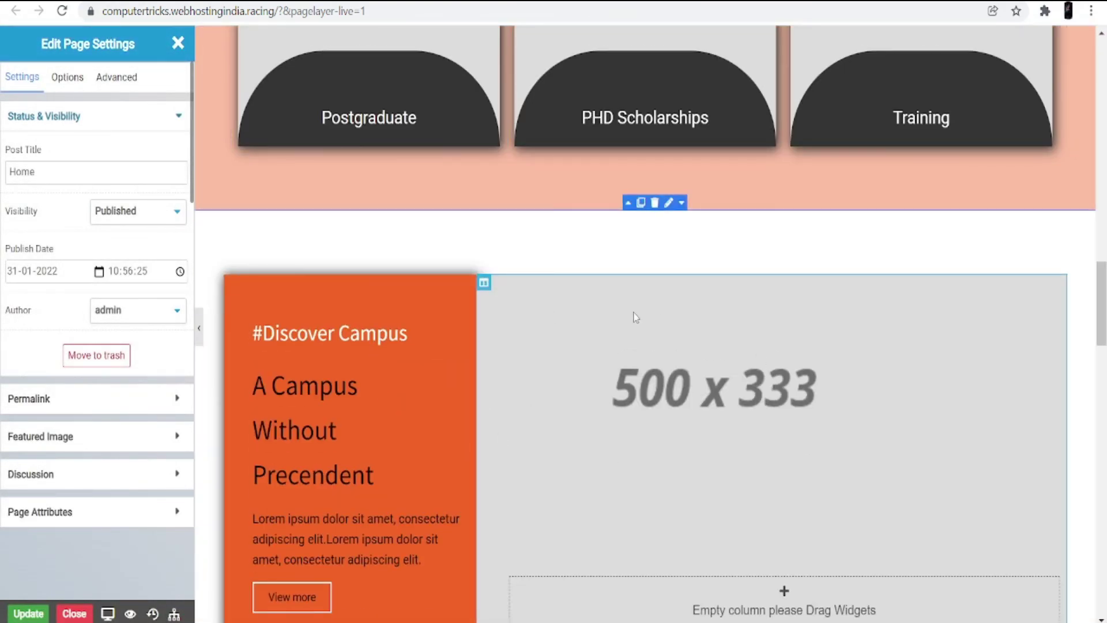
{"action": "scroll", "coordinate": [610, 394], "scroll_direction": "down", "scroll_amount": 10}
{"action": "scroll", "coordinate": [584, 424], "scroll_direction": "up", "scroll_amount": 16}
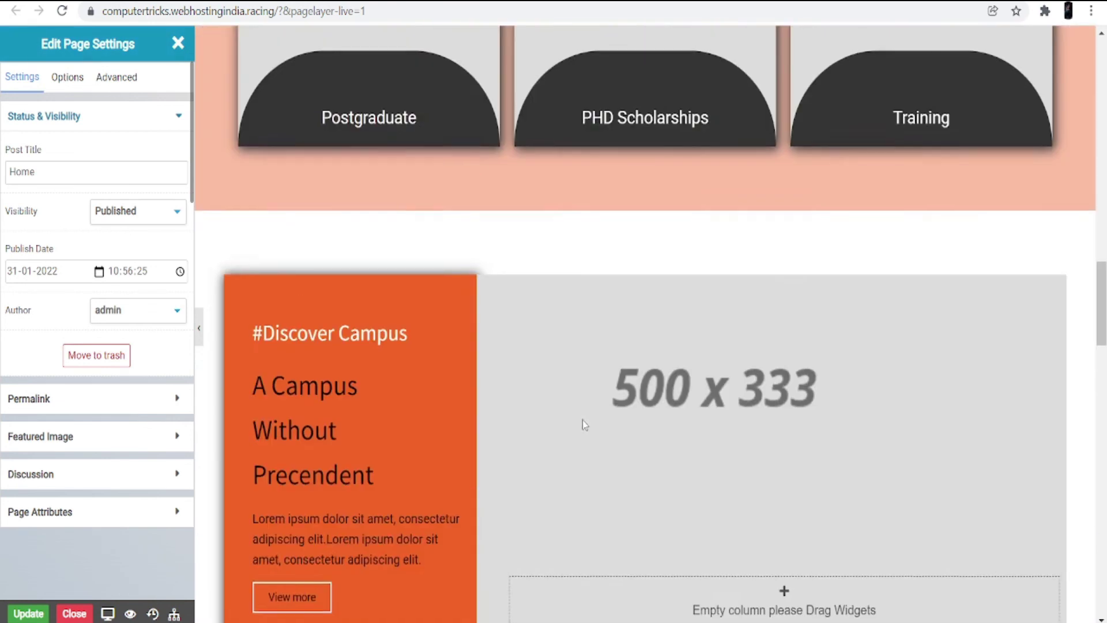
{"action": "scroll", "coordinate": [581, 419], "scroll_direction": "up", "scroll_amount": 15}
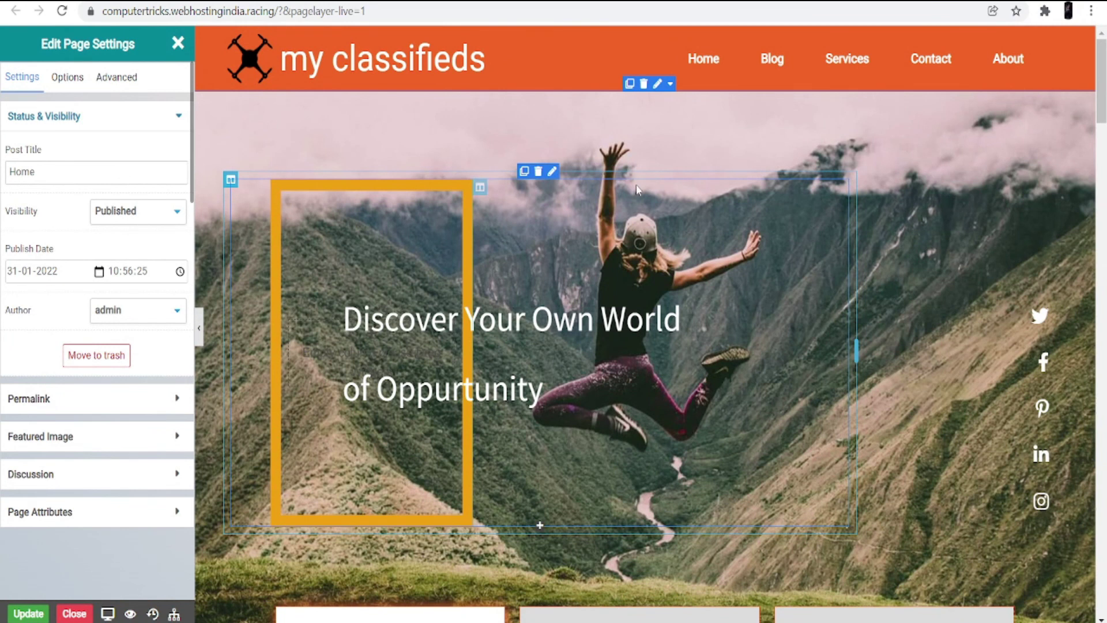
{"action": "scroll", "coordinate": [603, 335], "scroll_direction": "down", "scroll_amount": 4}
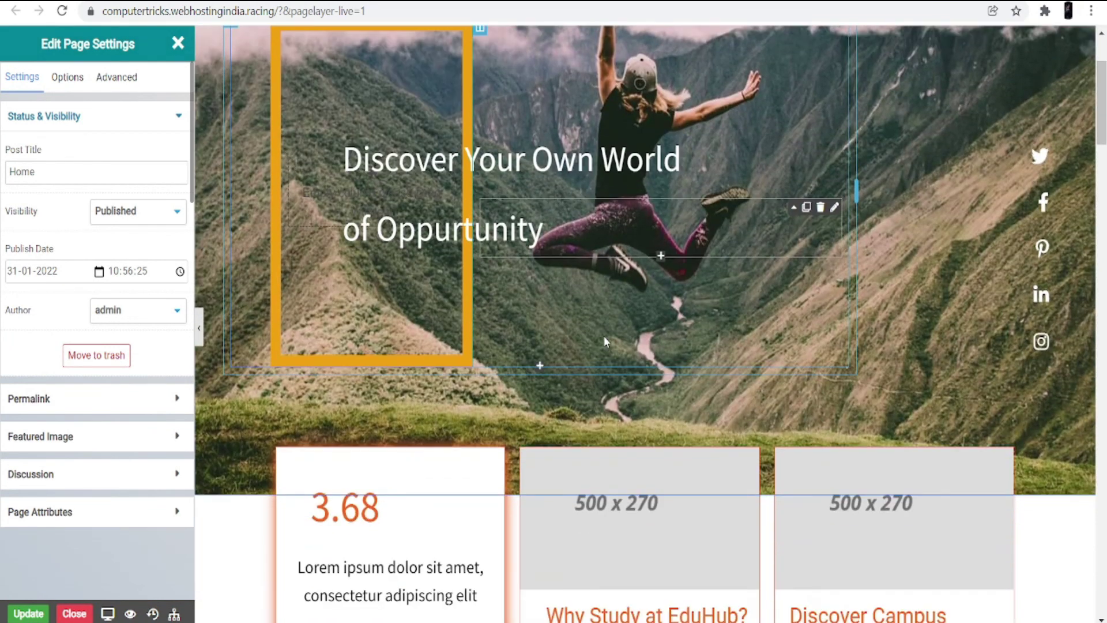